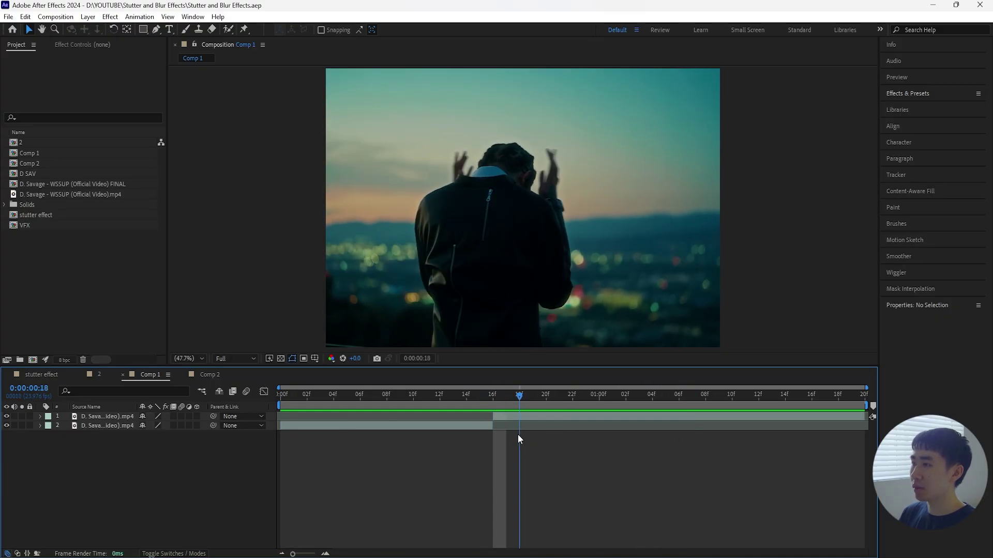
pyautogui.moveTo(492, 396); pyautogui.dragTo(361, 443)
pyautogui.press('space')
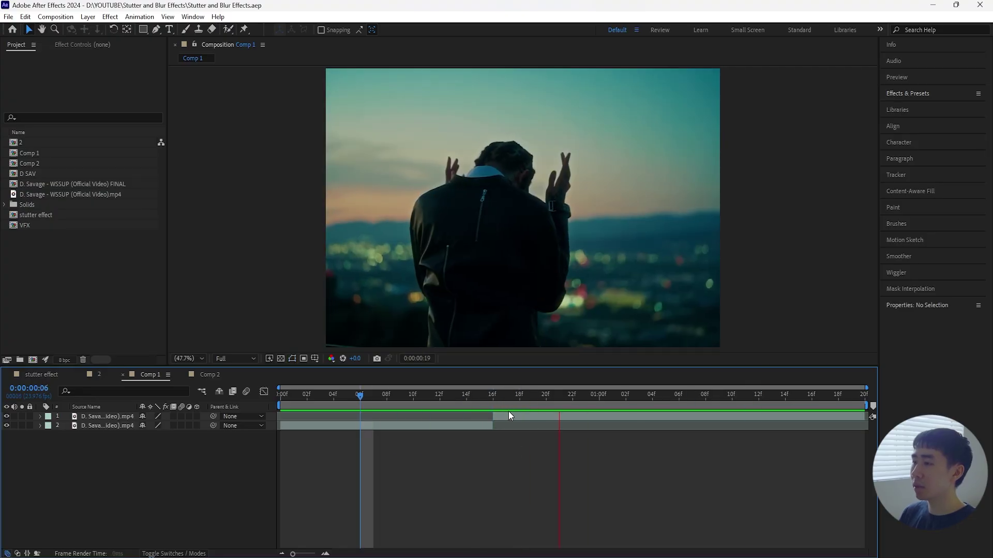
pyautogui.click(492, 402)
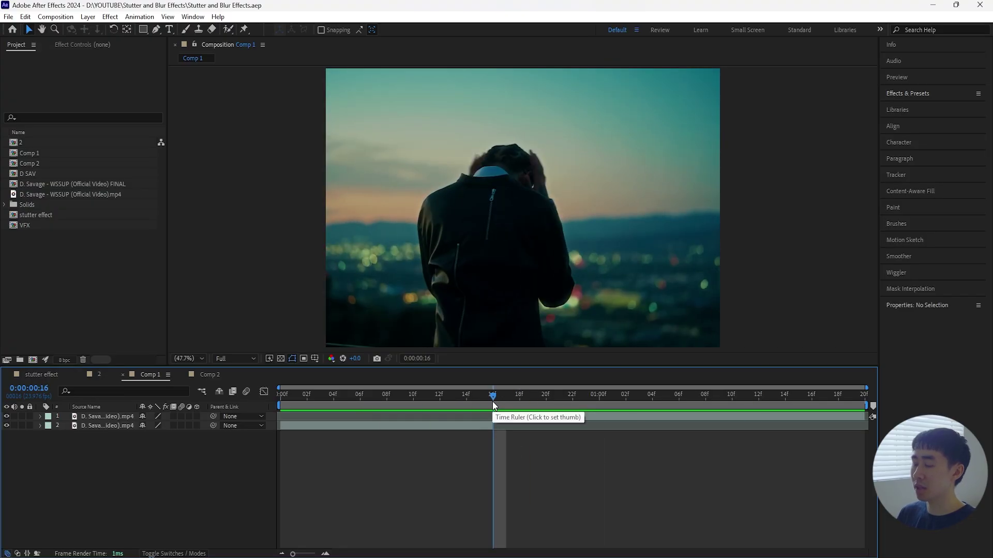
pyautogui.moveTo(494, 410); pyautogui.dragTo(502, 455)
pyautogui.press('Home')
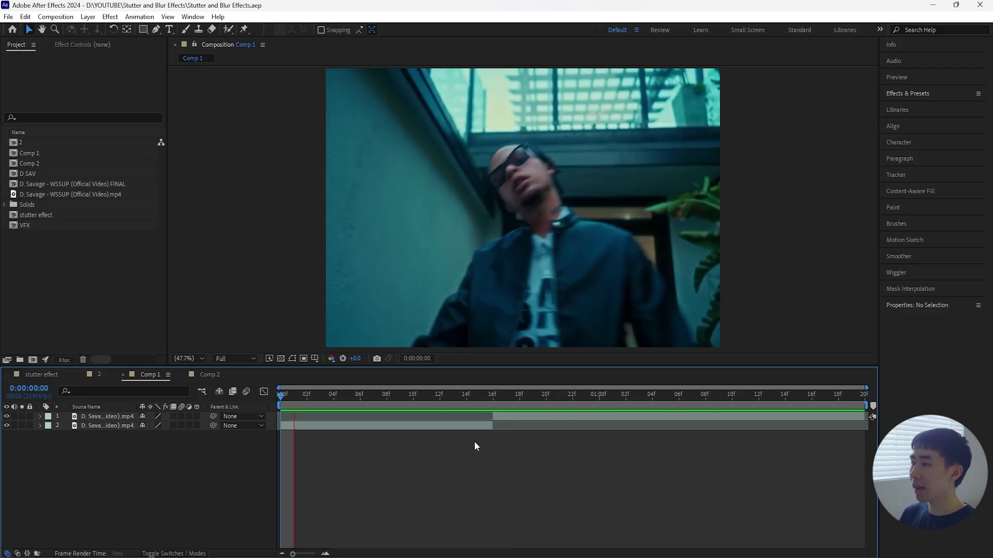
pyautogui.moveTo(484, 396); pyautogui.dragTo(267, 428)
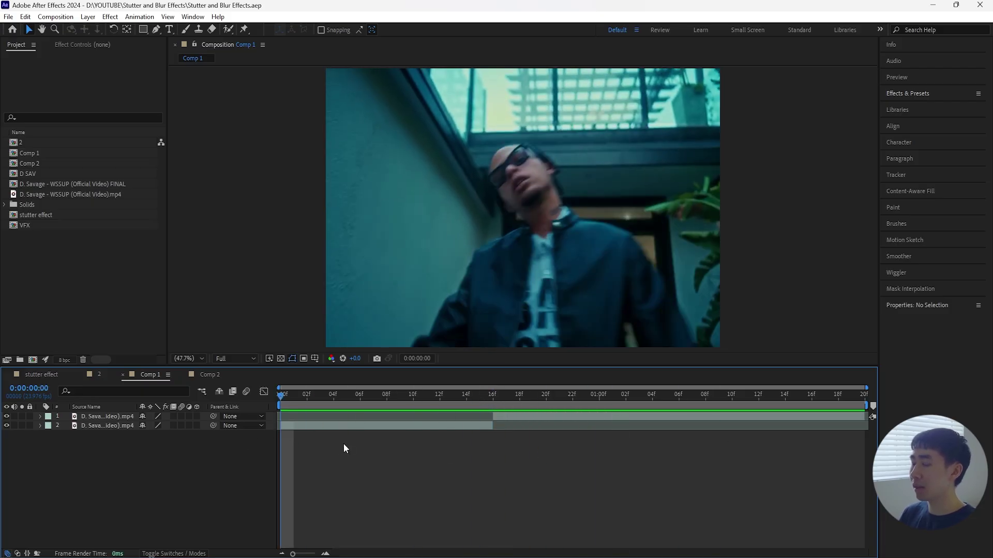
pyautogui.moveTo(493, 396); pyautogui.dragTo(493, 461)
pyautogui.moveTo(493, 398); pyautogui.dragTo(498, 429)
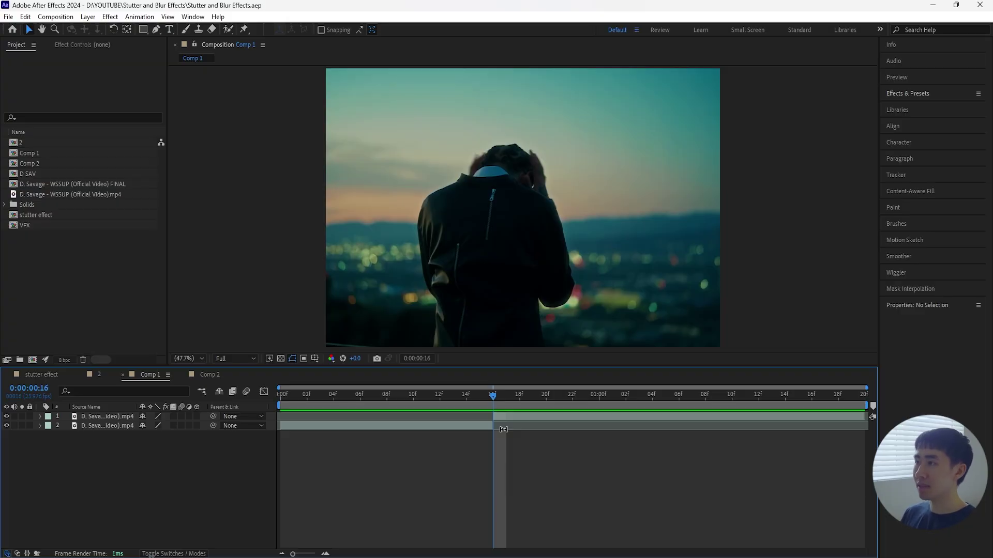
# - Split the 16f clip layer at 18f and delete the rest, leaving a two-frame 16f–18f slice
pyautogui.click(500, 416)
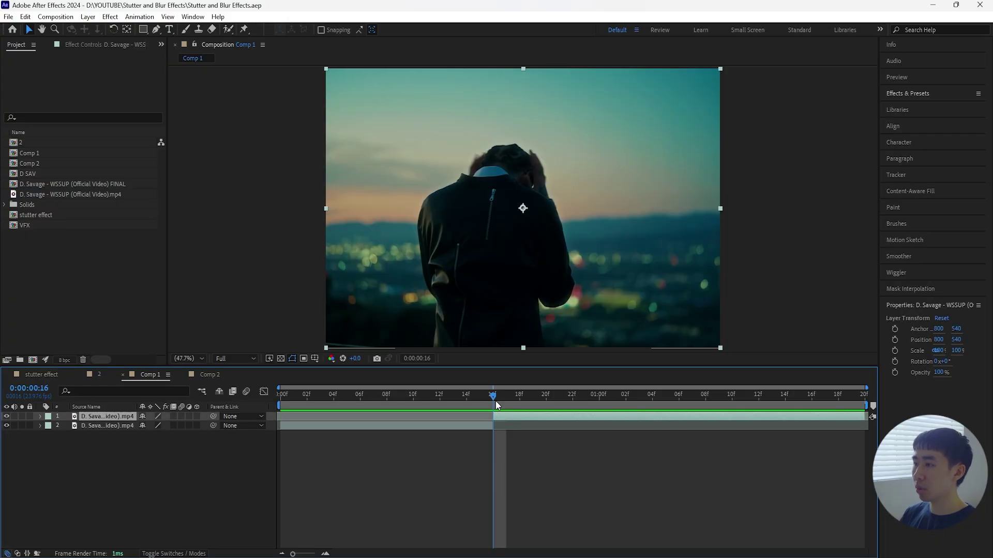
pyautogui.moveTo(495, 402); pyautogui.dragTo(549, 420)
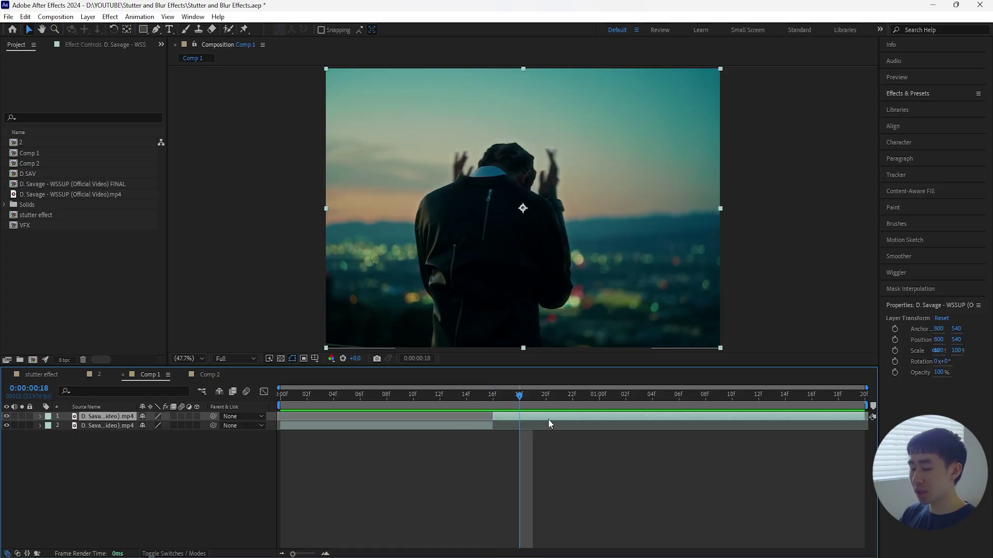
pyautogui.hotkey('ctrl', 'shift', 'd')
pyautogui.press('Delete')
pyautogui.press('pageup')
pyautogui.press('pageup')
pyautogui.click(503, 416)
# - Duplicate the slice and shift copies two frames later, to 18f–20f and onward to 22f
pyautogui.moveTo(498, 396)
pyautogui.mouseDown()
pyautogui.moveTo(509, 394)
pyautogui.moveTo(499, 407)
pyautogui.mouseUp()
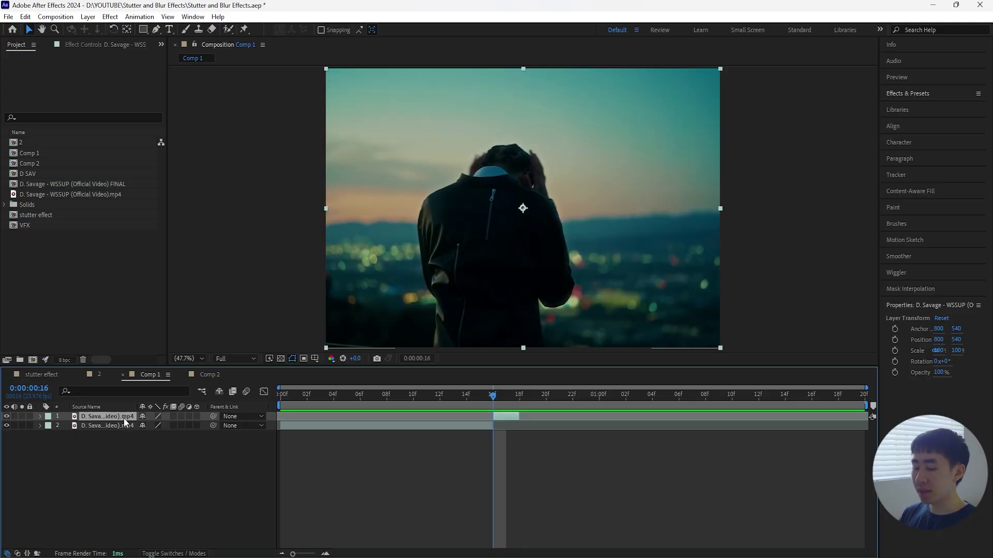
pyautogui.hotkey('ctrl', 'd')
pyautogui.hotkey('ctrl', 'd')
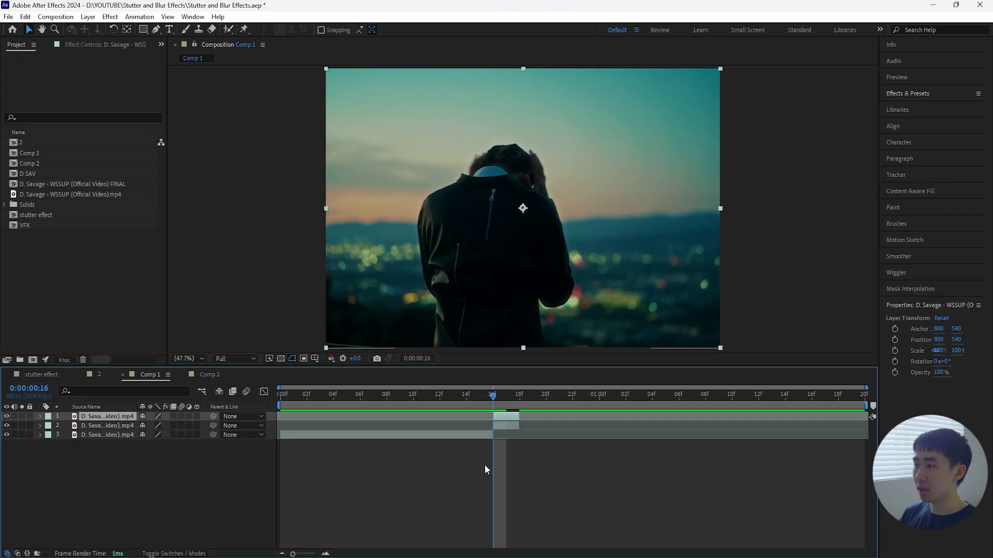
pyautogui.keyDown('ctrl'); pyautogui.click(506, 426); pyautogui.keyUp('ctrl')
pyautogui.moveTo(508, 417); pyautogui.dragTo(564, 420)
pyautogui.click(564, 462)
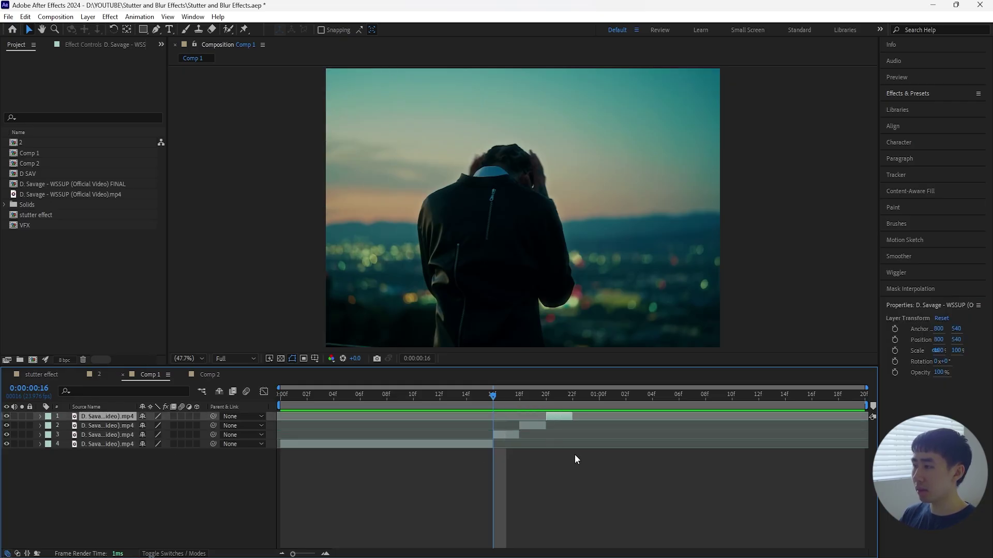
pyautogui.hotkey('ctrl', 'd')
pyautogui.hotkey('ctrl', 'd')
pyautogui.keyDown('ctrl'); pyautogui.click(562, 427); pyautogui.keyUp('ctrl')
pyautogui.moveTo(562, 426); pyautogui.dragTo(618, 418)
# - Add further slice copies, staggering them stepwise up to 06f–08f of the next second
pyautogui.click(627, 453)
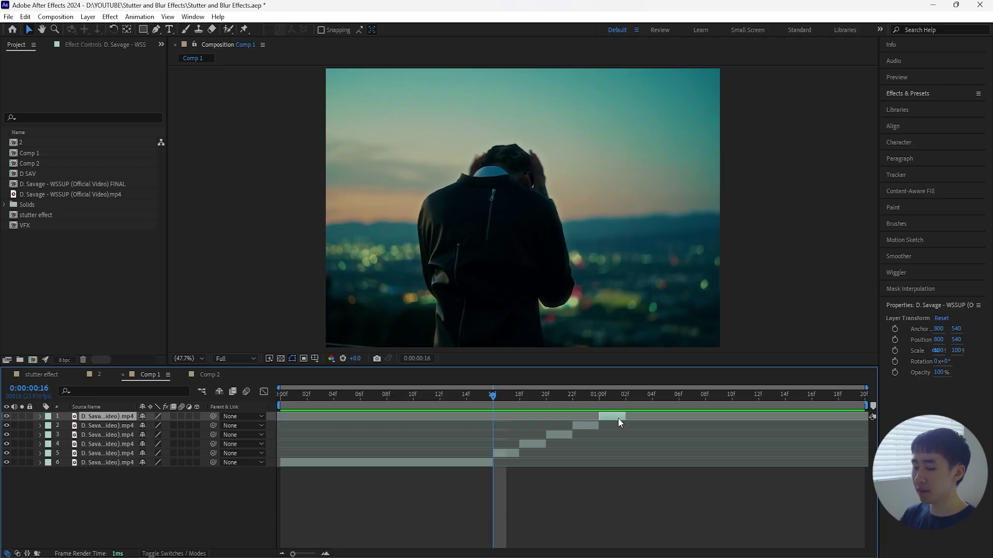
pyautogui.hotkey('ctrl', 'd')
pyautogui.moveTo(618, 417); pyautogui.dragTo(670, 417)
pyautogui.hotkey('ctrl', 'd')
pyautogui.hotkey('ctrl', 'd')
pyautogui.moveTo(664, 417); pyautogui.dragTo(690, 417)
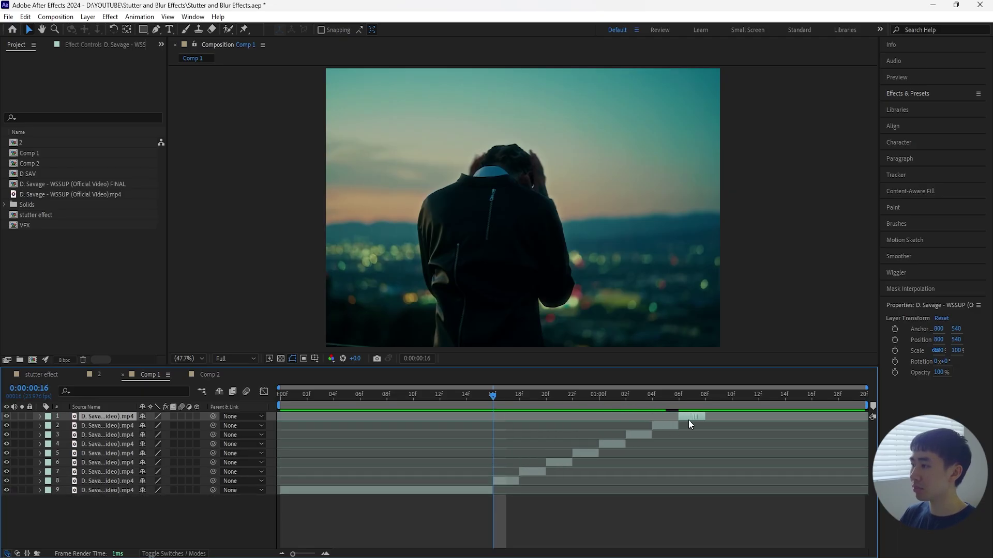
# - Preview the stutter and return the current time to 16f
pyautogui.press('space')
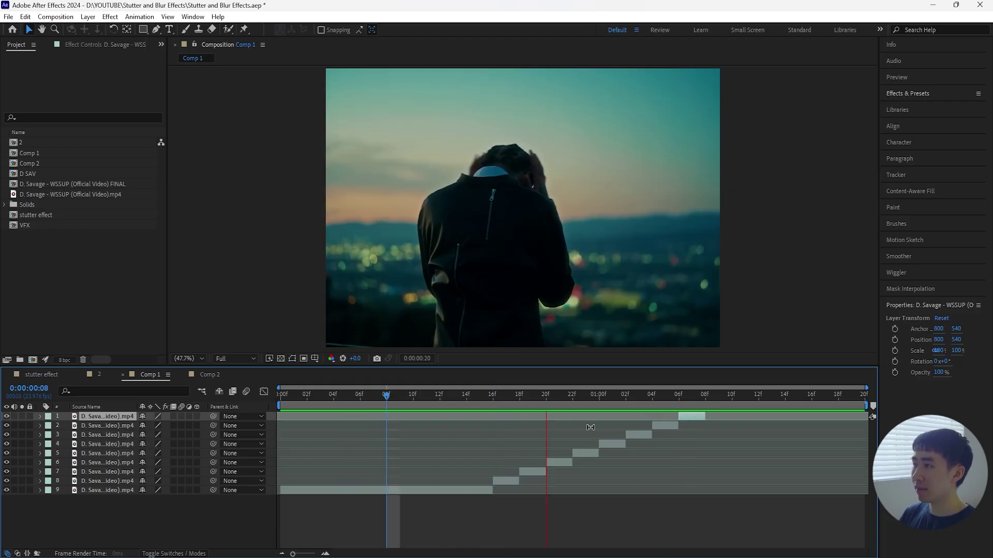
pyautogui.press('space')
pyautogui.press('space')
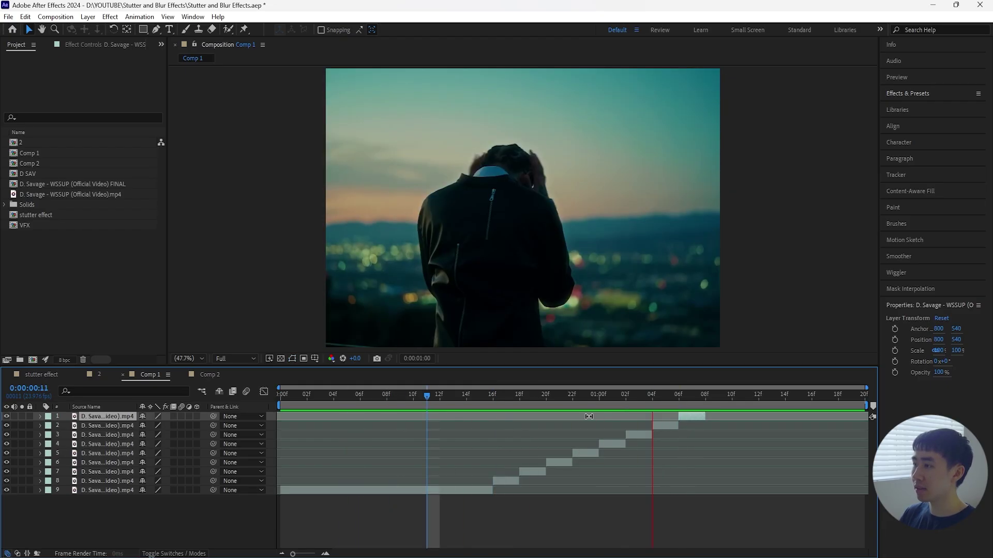
pyautogui.press('space')
pyautogui.moveTo(651, 397); pyautogui.dragTo(499, 437)
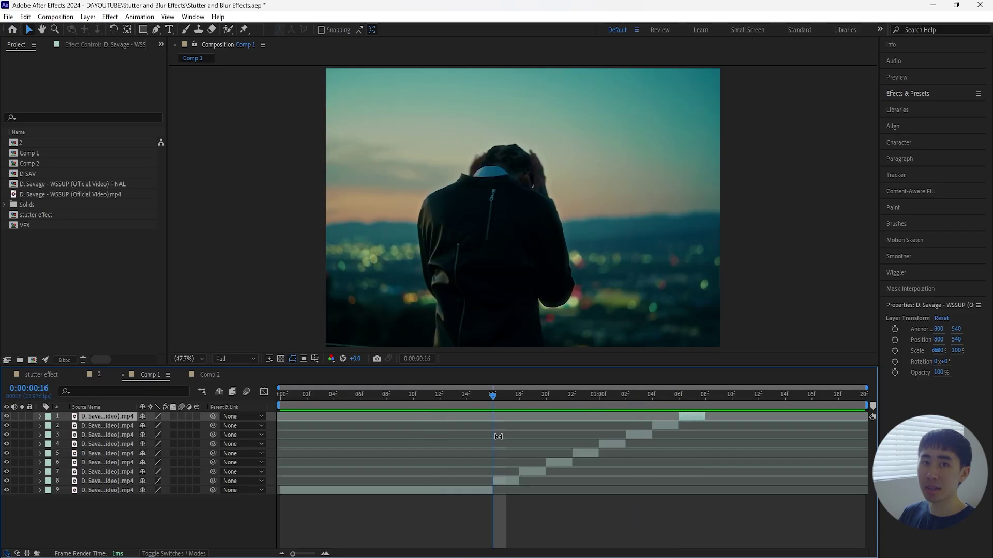
# - Duplicate the top slice and trim it to run from 01:08 to the comp end
pyautogui.click(612, 398)
pyautogui.press('i')
pyautogui.hotkey('ctrl', 'd')
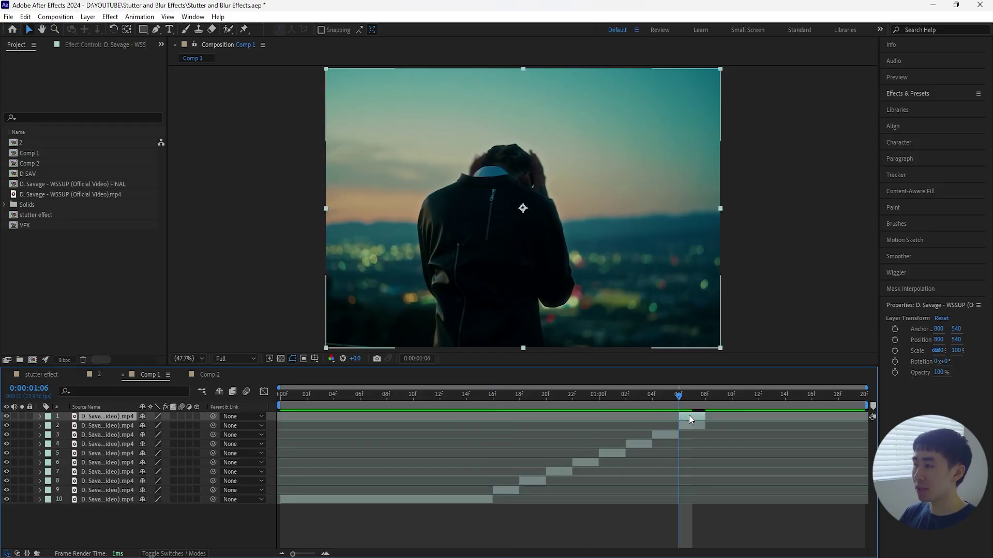
pyautogui.moveTo(706, 417); pyautogui.dragTo(867, 418)
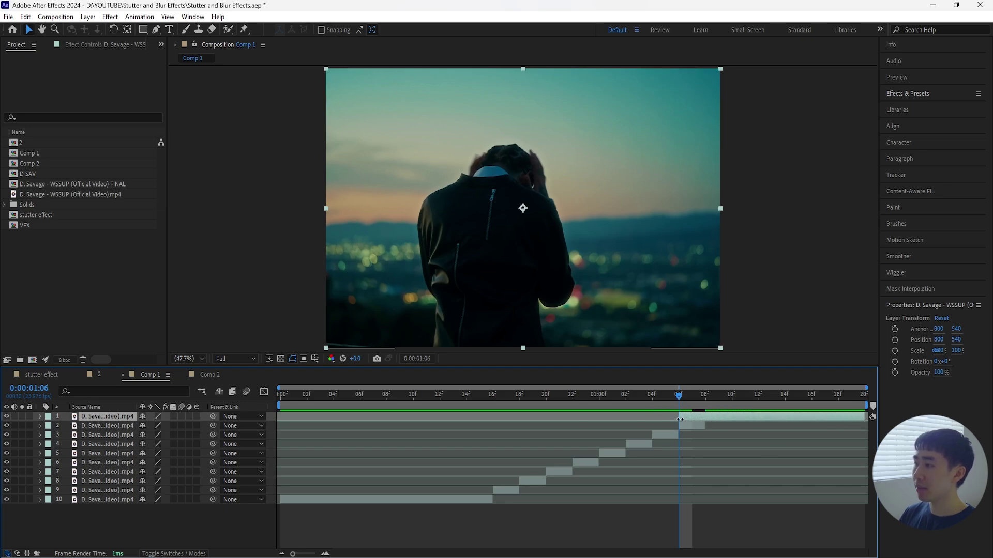
pyautogui.moveTo(680, 418); pyautogui.dragTo(704, 417)
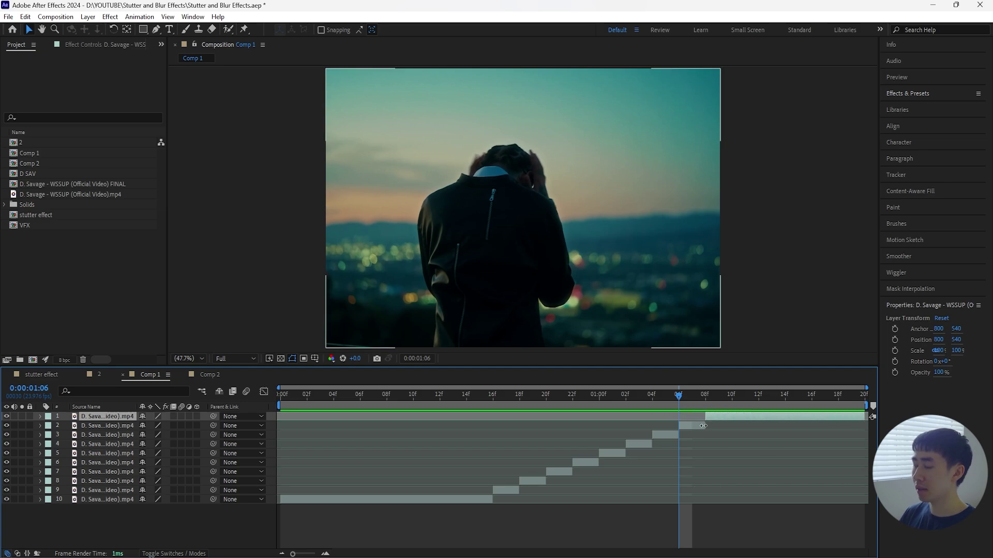
# - Preview and scrub the stutter's end, then return the time to frame 16
pyautogui.click(361, 396)
pyautogui.press('space')
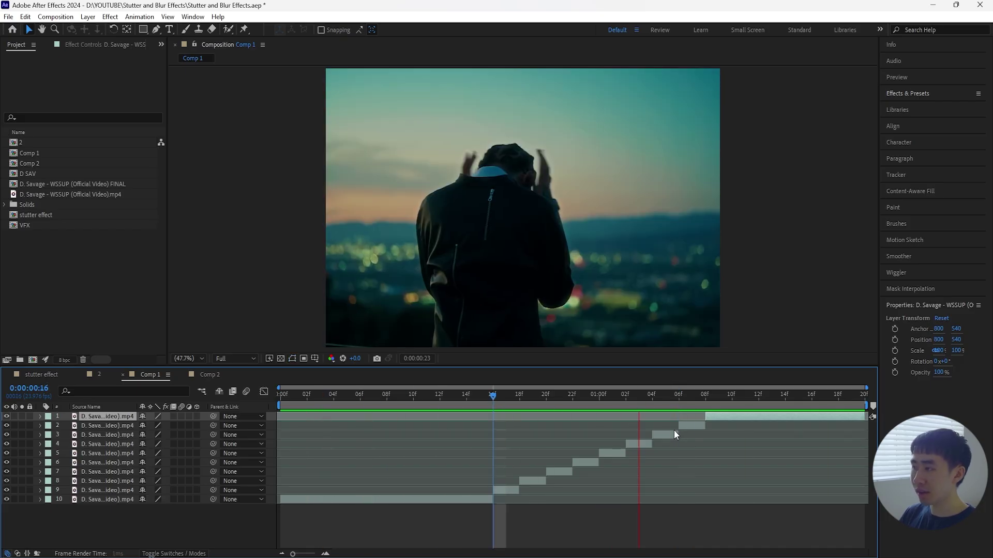
pyautogui.moveTo(699, 395); pyautogui.dragTo(815, 421)
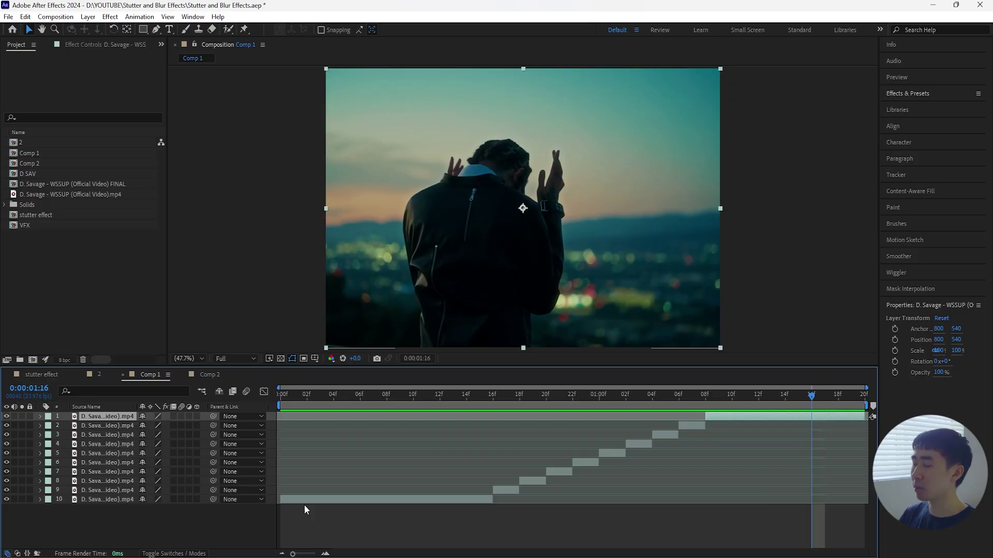
pyautogui.click(381, 510)
pyautogui.moveTo(808, 398); pyautogui.dragTo(498, 443)
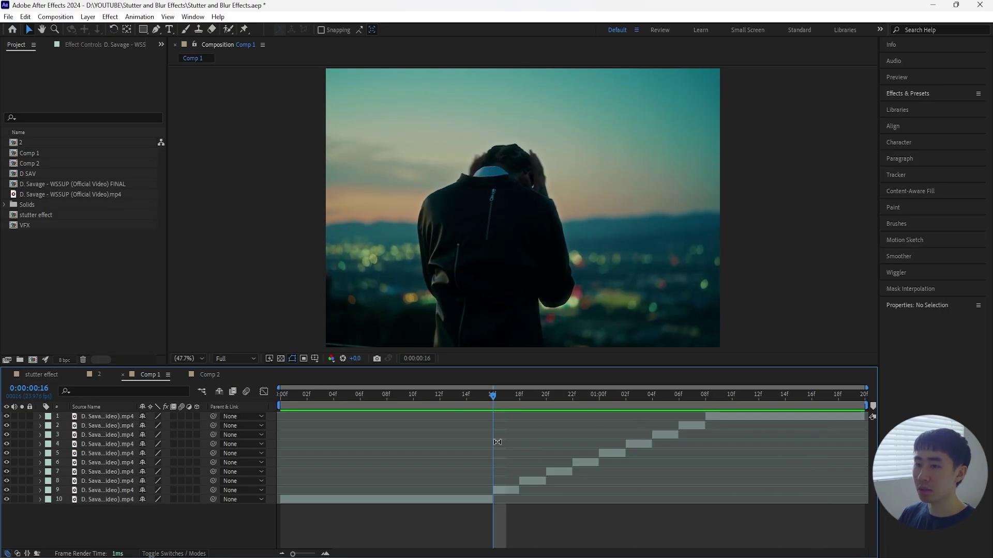
pyautogui.press('space')
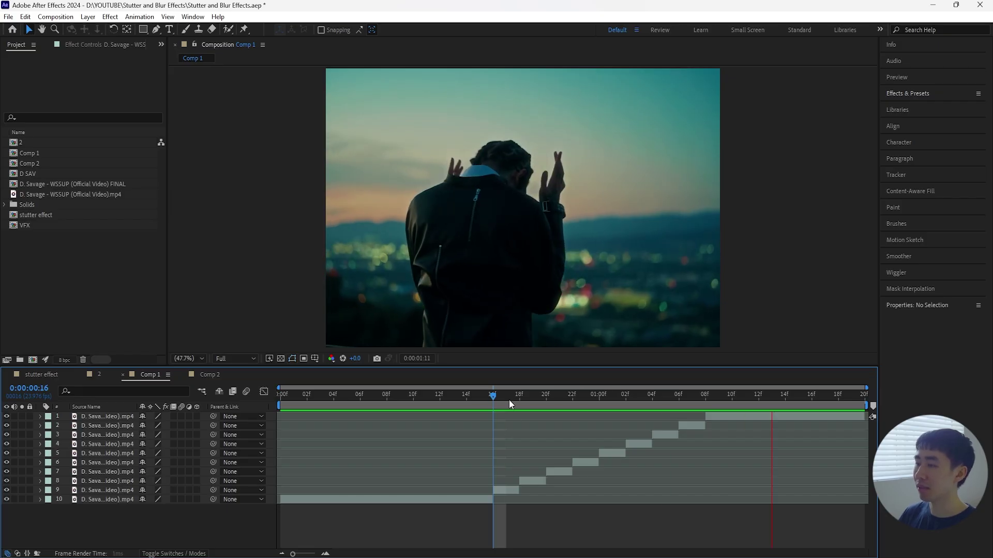
pyautogui.press('space')
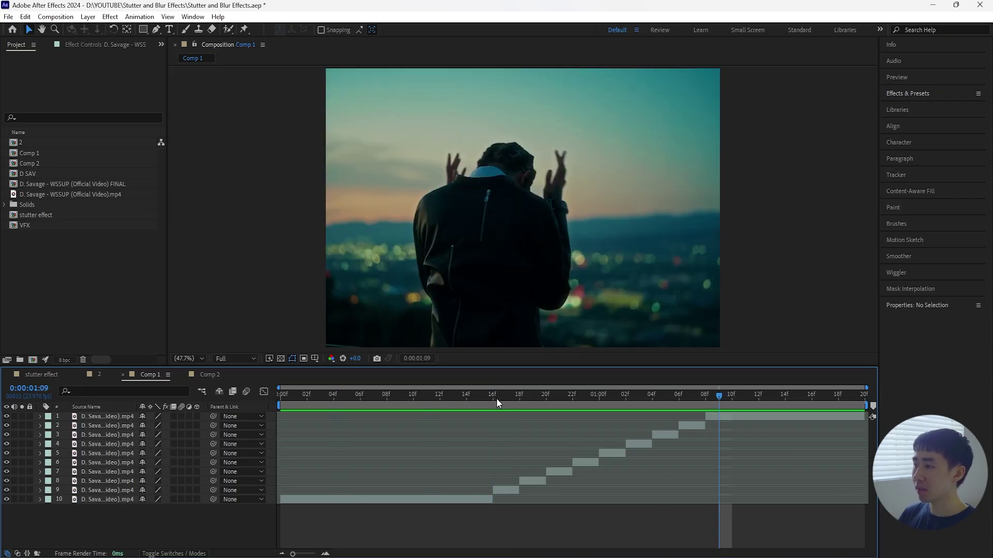
pyautogui.press('pageup')
pyautogui.press('pageup')
pyautogui.press('pageup')
pyautogui.press('pageup')
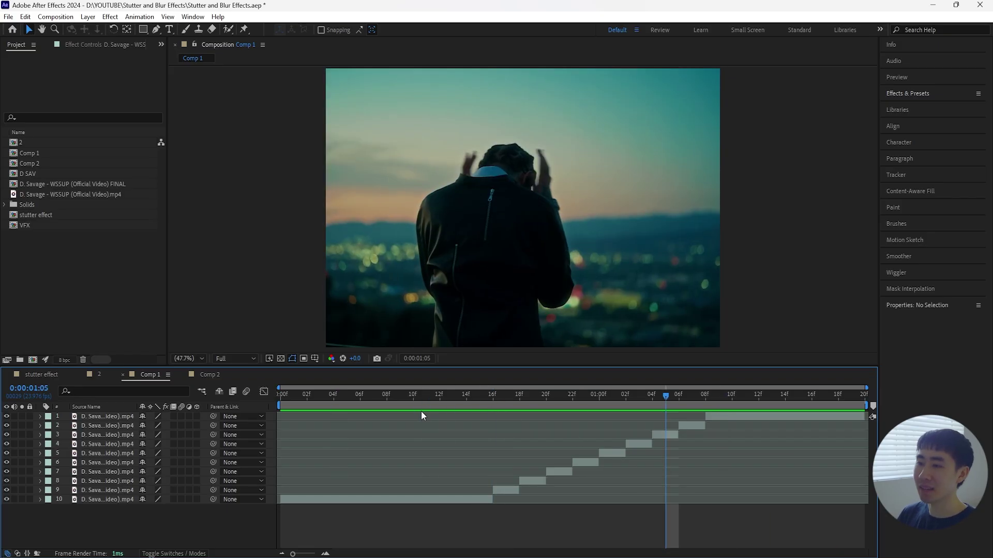
pyautogui.click(492, 394)
# - Set the Scale of slice layers 2–9 to 130%
pyautogui.click(112, 491)
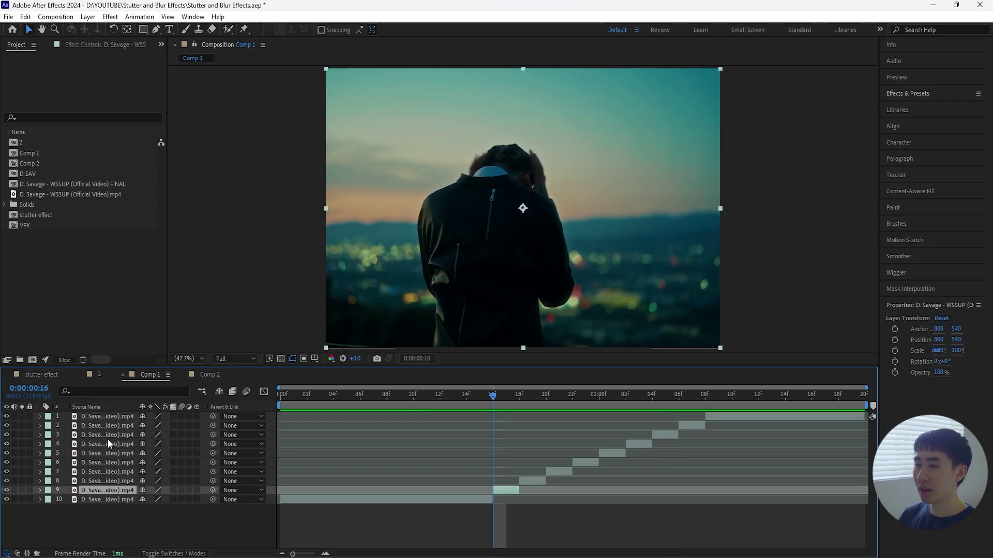
pyautogui.keyDown('shift'); pyautogui.click(117, 426); pyautogui.keyUp('shift')
pyautogui.press('s')
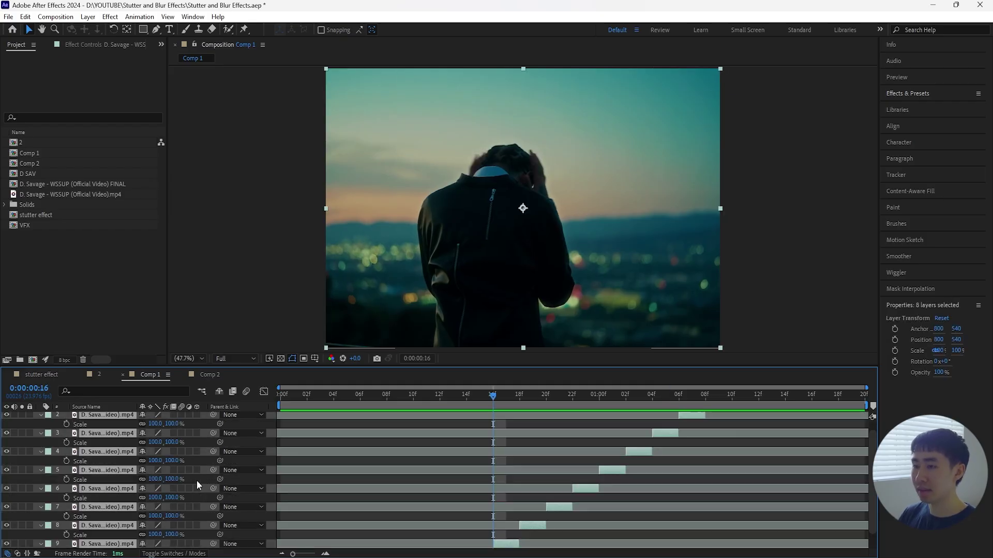
pyautogui.scroll(1, 308, 476)
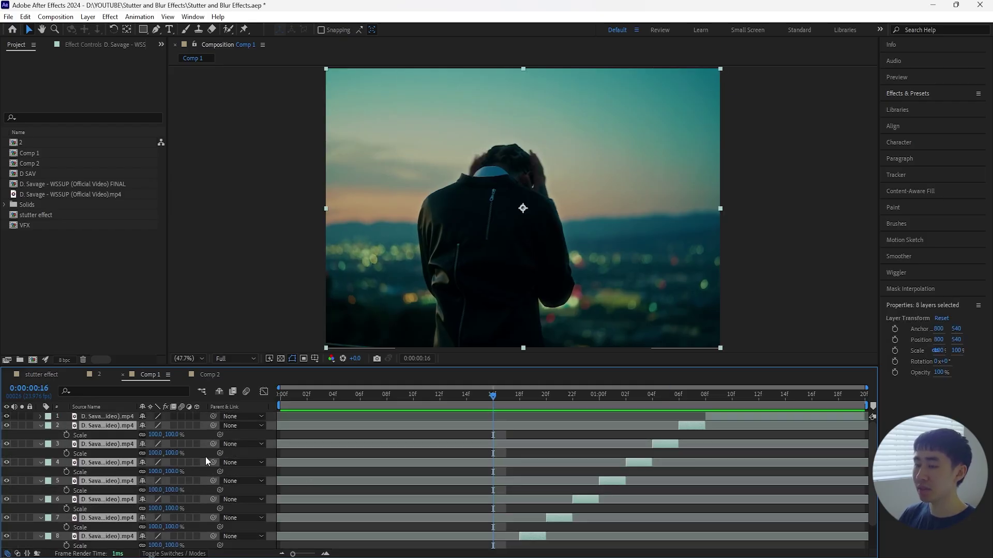
pyautogui.moveTo(175, 440)
pyautogui.mouseDown()
pyautogui.moveTo(189, 438)
pyautogui.moveTo(179, 435)
pyautogui.mouseUp()
pyautogui.click(175, 434)
pyautogui.write('130')
pyautogui.press('Return')
# - Preview the scaled stutter, then return to frame 16 with the 16f slice selected
pyautogui.press('space')
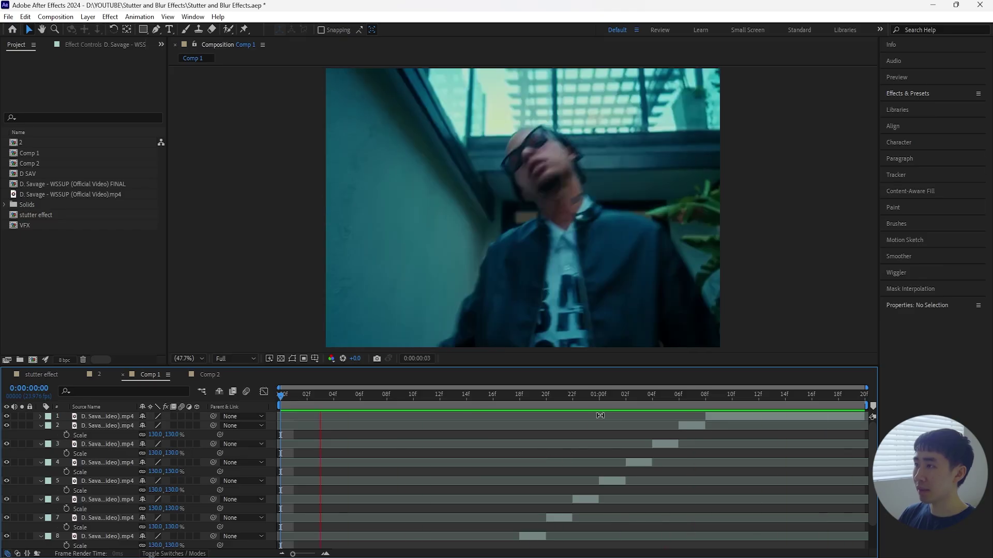
pyautogui.moveTo(500, 395); pyautogui.dragTo(626, 424)
pyautogui.press('space')
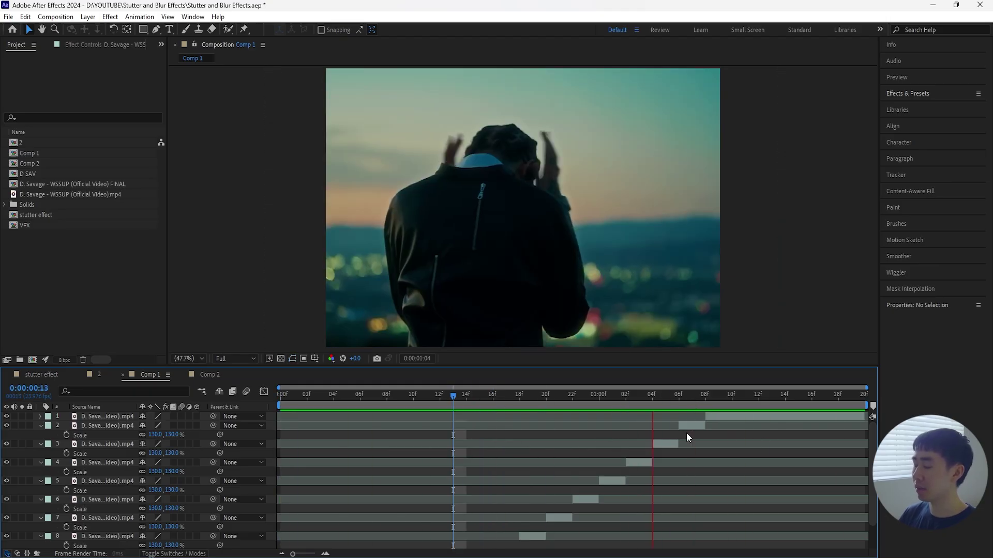
pyautogui.press('space')
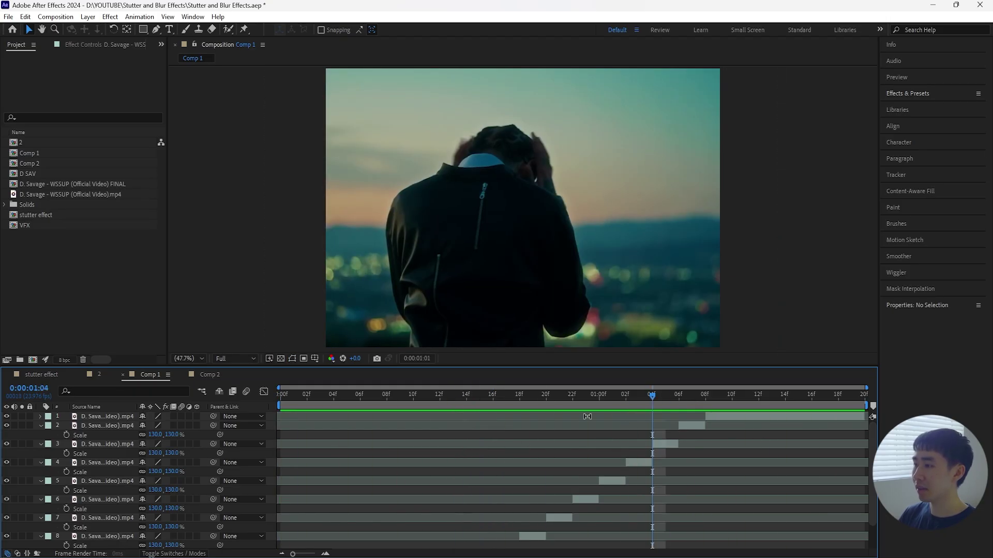
pyautogui.click(520, 397)
pyautogui.scroll(-2, 581, 476)
pyautogui.moveTo(528, 398); pyautogui.dragTo(497, 400)
pyautogui.click(497, 526)
# - Create a new white solid layer in Comp 1
pyautogui.rightClick(230, 270)
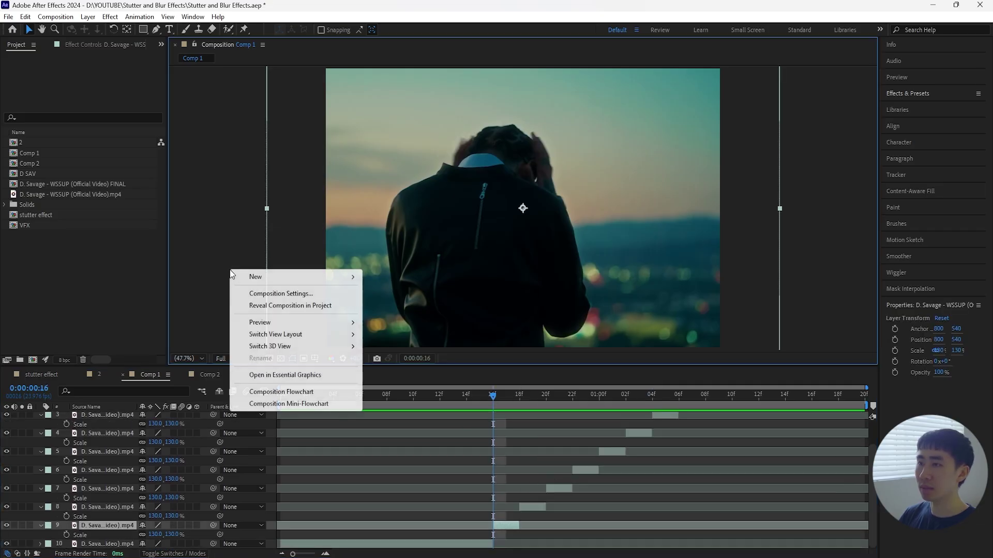
pyautogui.moveTo(339, 279)
pyautogui.click(416, 308)
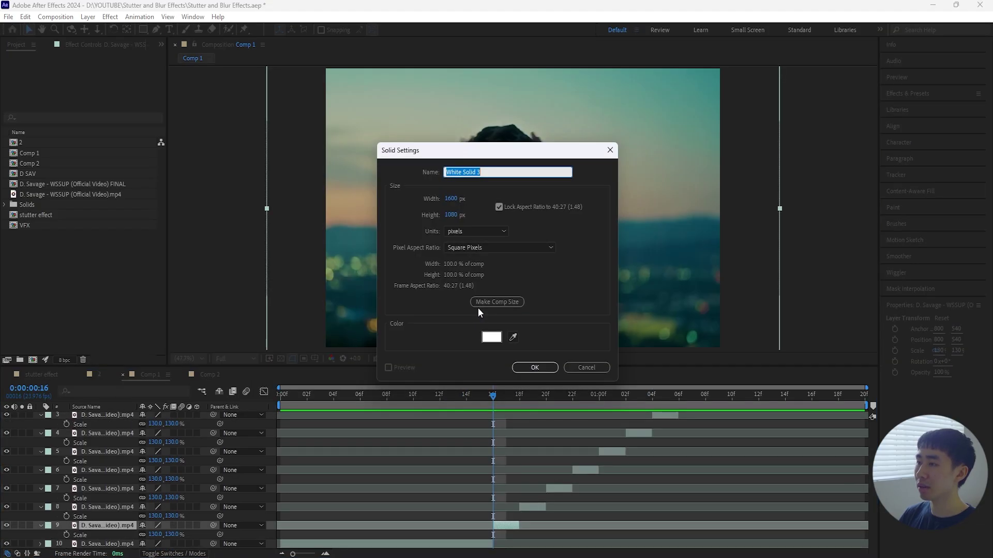
pyautogui.click(492, 337)
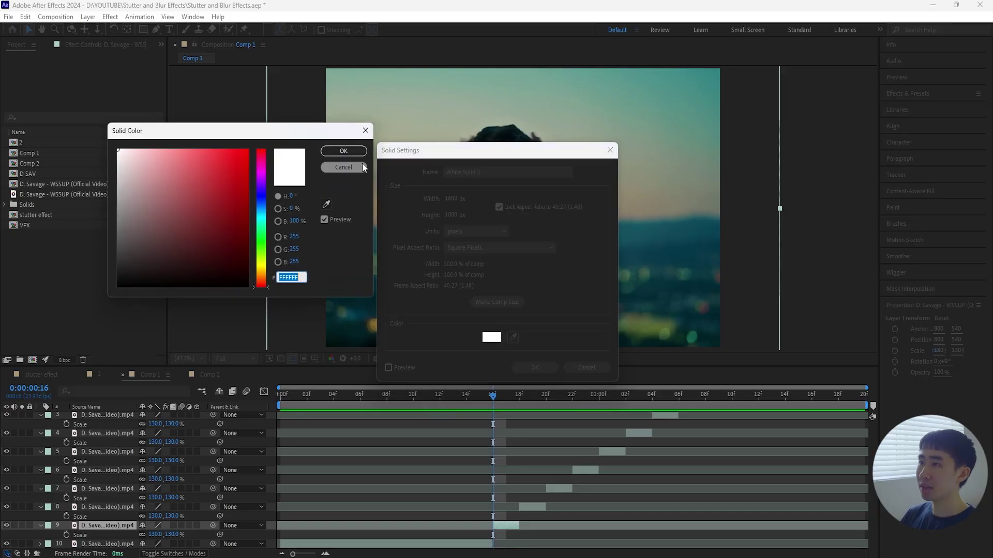
pyautogui.click(349, 150)
pyautogui.click(535, 366)
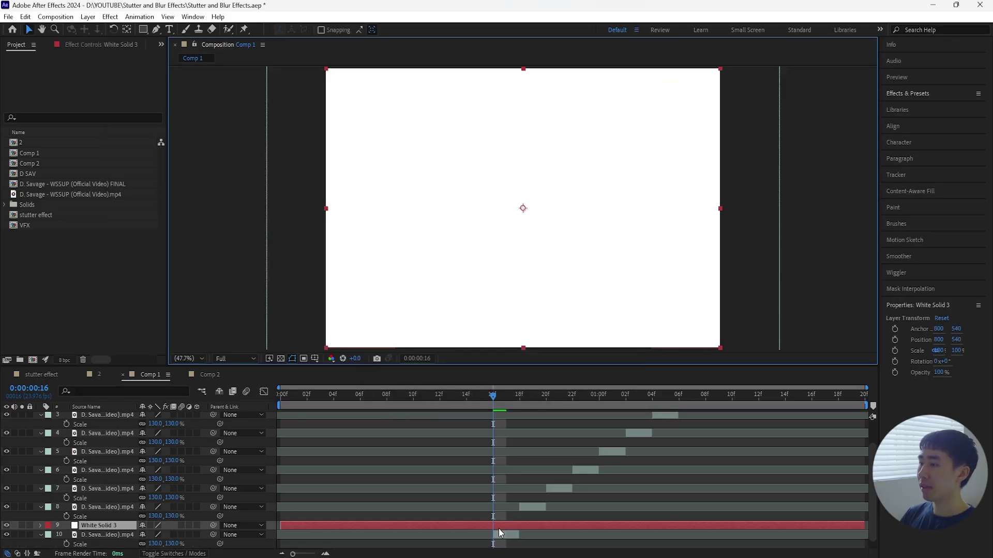
# - Trim the white solid to a single frame at 16f
pyautogui.scroll(-1, 388, 522)
pyautogui.moveTo(282, 517); pyautogui.dragTo(488, 528)
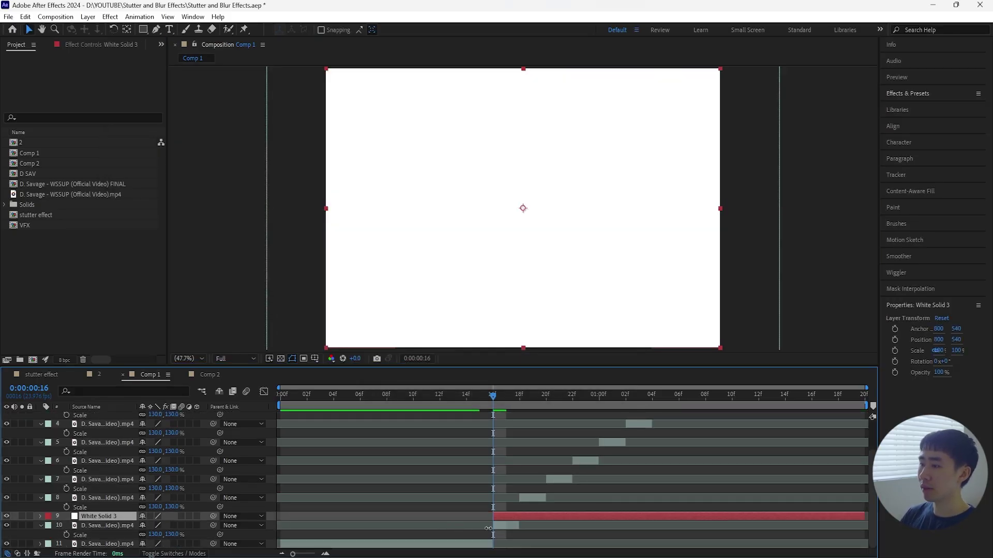
pyautogui.moveTo(864, 517); pyautogui.dragTo(506, 517)
pyautogui.scroll(2, 484, 503)
pyautogui.scroll(-2, 484, 503)
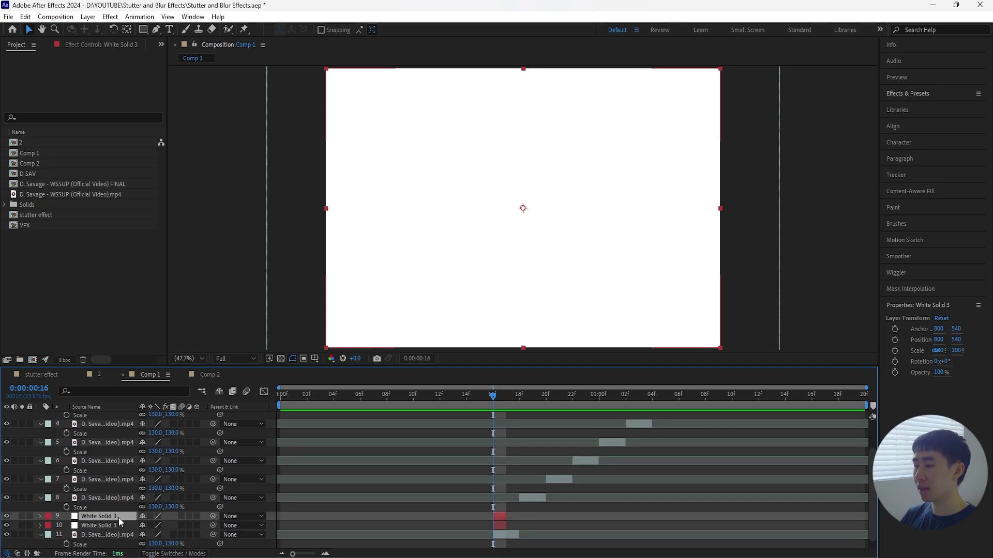
pyautogui.scroll(3, 118, 518)
# - Place a one-frame white flash on the top layer at about 01:08
pyautogui.moveTo(120, 527); pyautogui.dragTo(112, 419)
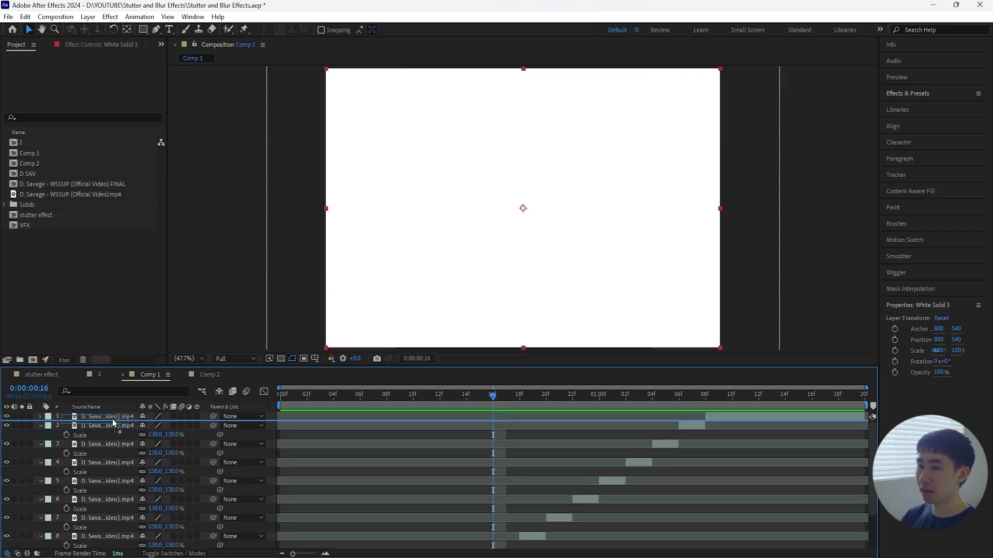
pyautogui.moveTo(501, 417); pyautogui.dragTo(596, 419)
pyautogui.moveTo(693, 421); pyautogui.dragTo(707, 419)
pyautogui.click(707, 397)
pyautogui.click(728, 445)
pyautogui.scroll(-3, 731, 454)
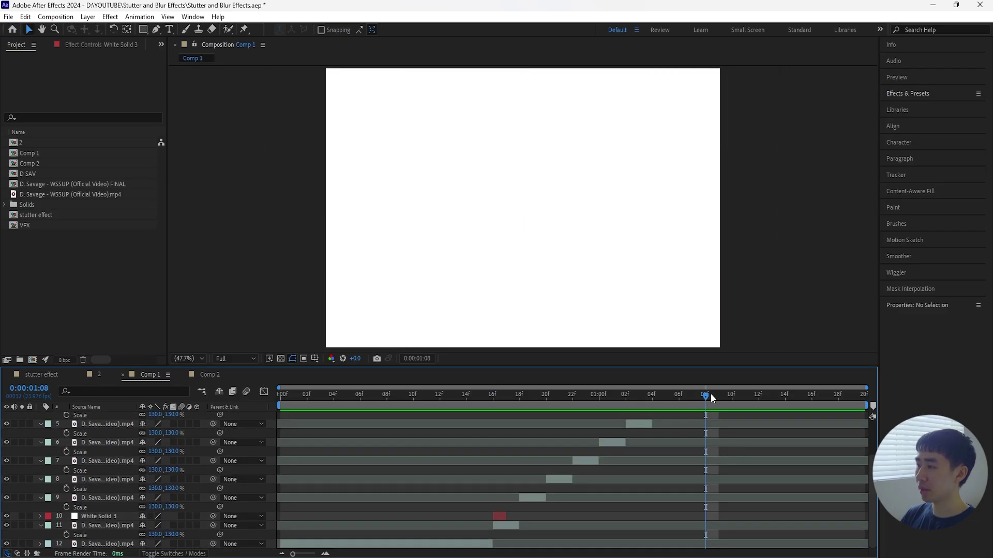
# - Preview the flashes, then set layers 3 through 11 back to 100% Scale
pyautogui.press('space')
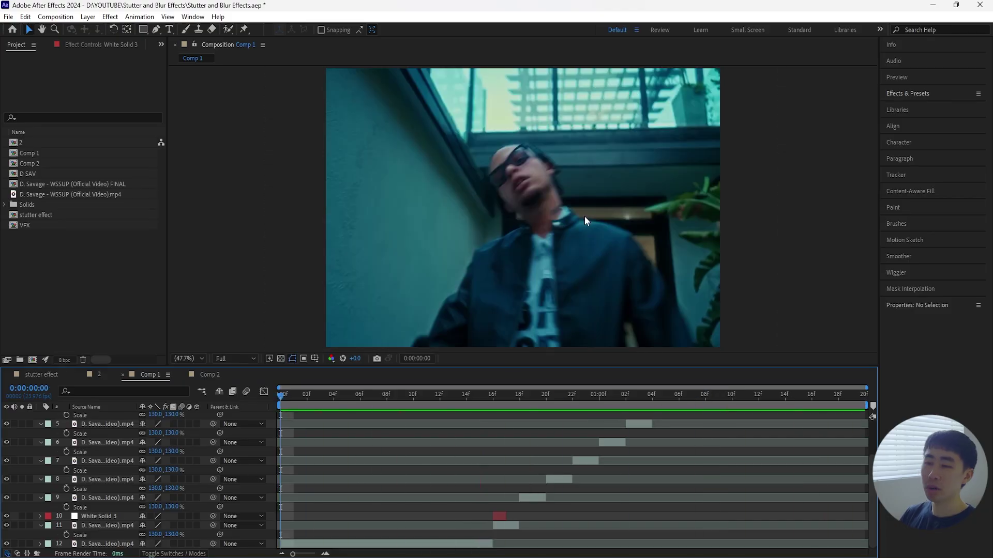
pyautogui.scroll(3, 635, 455)
pyautogui.click(112, 436)
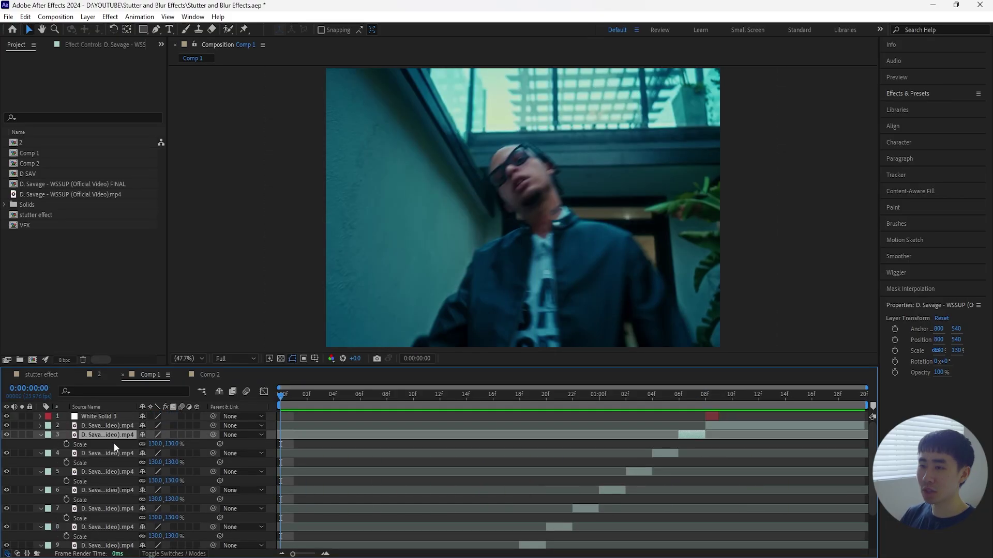
pyautogui.scroll(-3, 113, 456)
pyautogui.keyDown('shift'); pyautogui.click(110, 526); pyautogui.keyUp('shift')
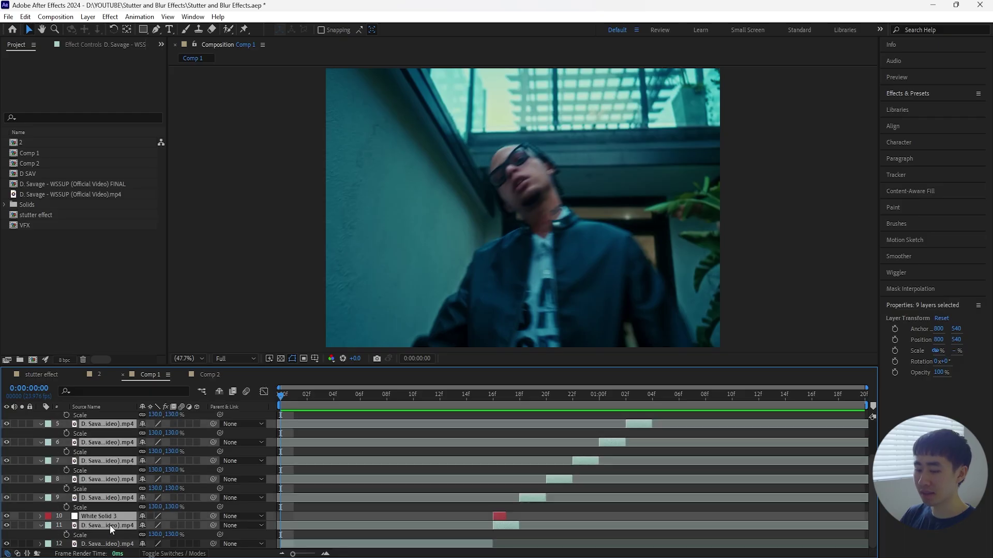
pyautogui.scroll(3, 109, 526)
pyautogui.click(173, 481)
pyautogui.write('100')
pyautogui.press('Return')
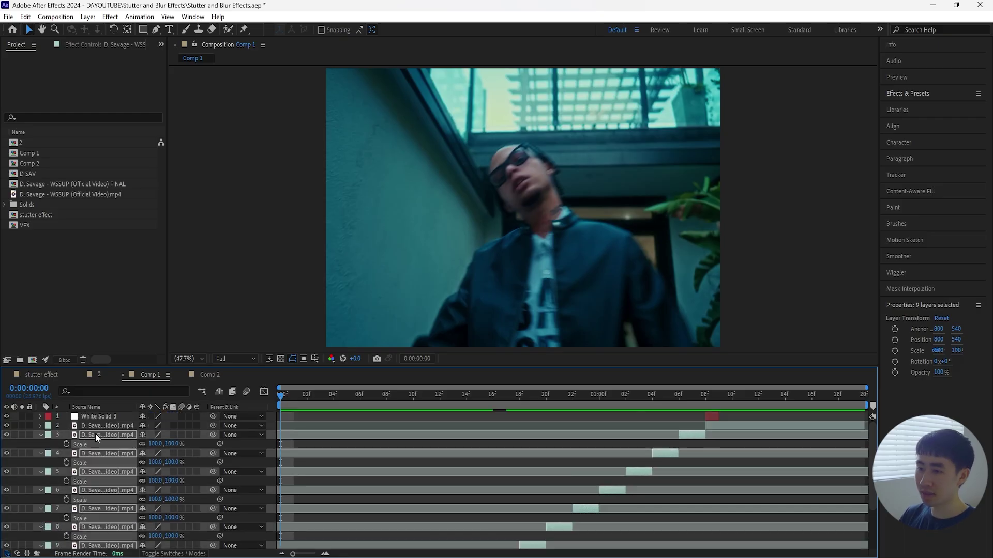
# - Collapse the layer properties, clear the selection and preview the finished Comp 1 stutter
pyautogui.click(42, 431)
pyautogui.click(94, 499)
pyautogui.keyDown('ctrl'); pyautogui.click(91, 416); pyautogui.keyUp('ctrl')
pyautogui.click(123, 523)
pyautogui.press('space')
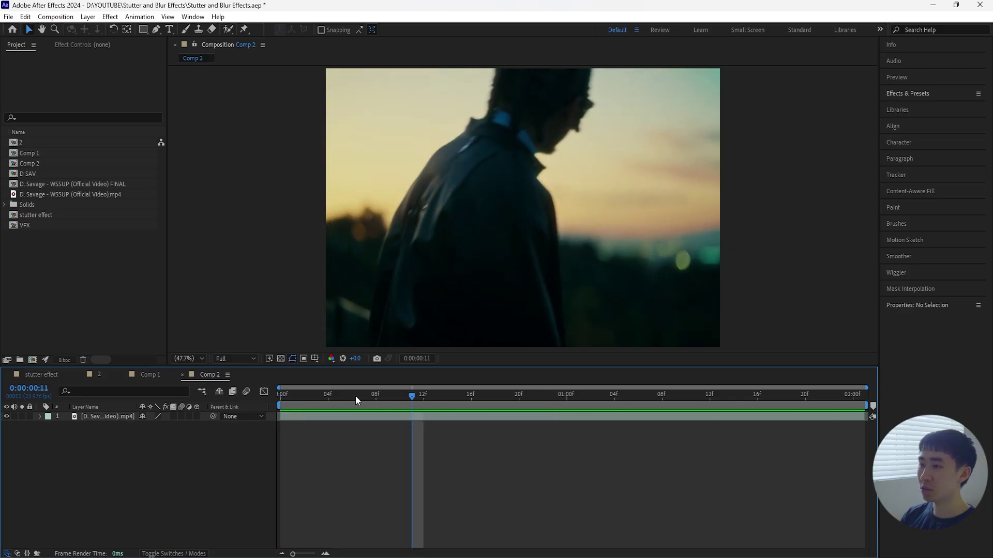
# - Scrub back and forth through the single Comp 2 clip to review the footage
pyautogui.moveTo(311, 396); pyautogui.dragTo(690, 474)
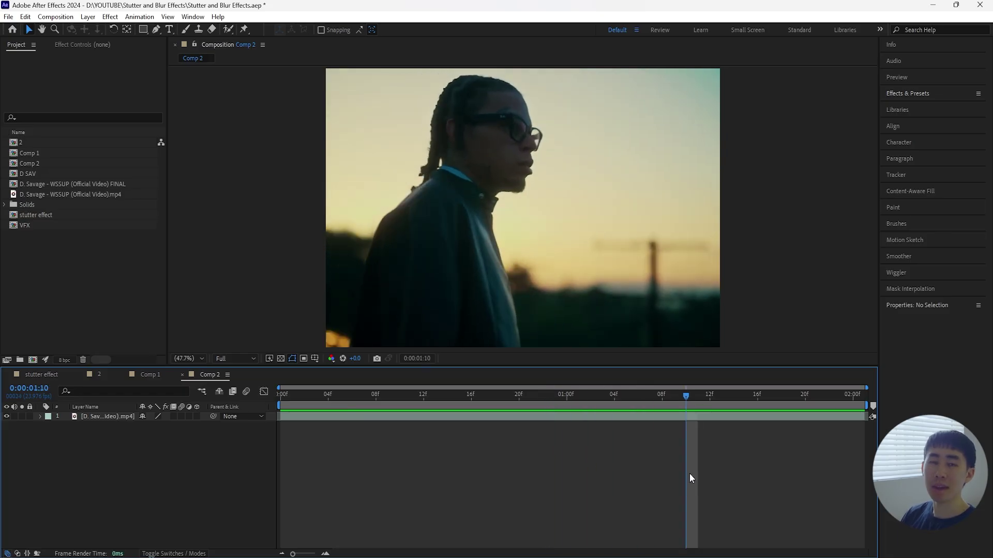
pyautogui.moveTo(340, 402); pyautogui.dragTo(885, 522)
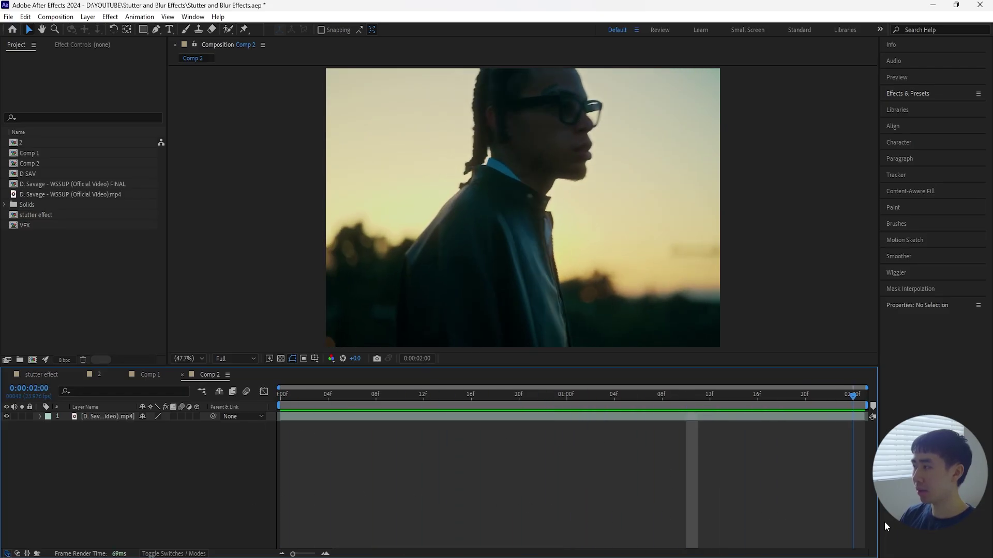
pyautogui.moveTo(858, 406)
pyautogui.mouseDown()
pyautogui.moveTo(398, 399)
pyautogui.moveTo(350, 409)
pyautogui.moveTo(429, 407)
pyautogui.moveTo(297, 418)
pyautogui.moveTo(283, 395)
pyautogui.moveTo(766, 430)
pyautogui.moveTo(853, 414)
pyautogui.mouseUp()
# - Split the Comp 2 clip at frame 8
pyautogui.press('Home')
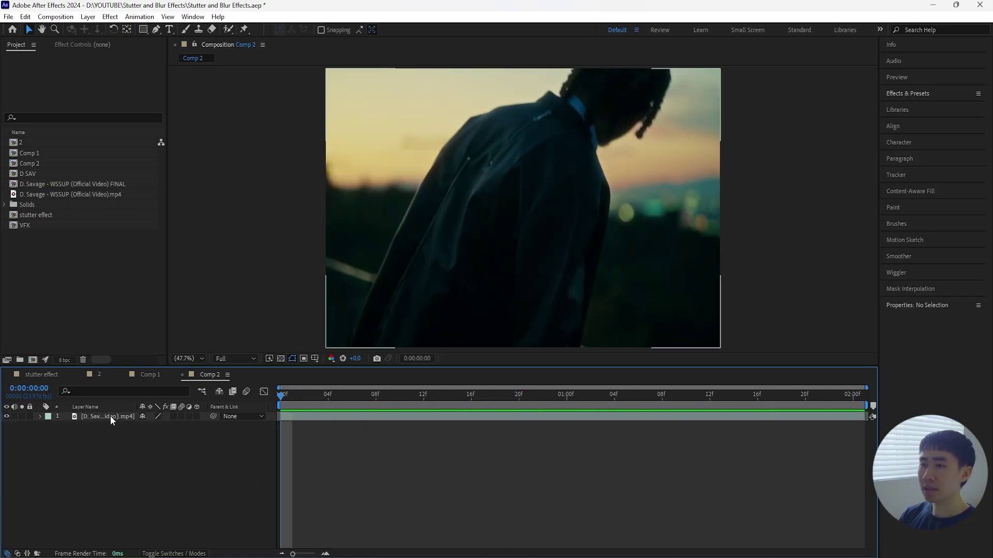
pyautogui.moveTo(281, 396); pyautogui.dragTo(378, 414)
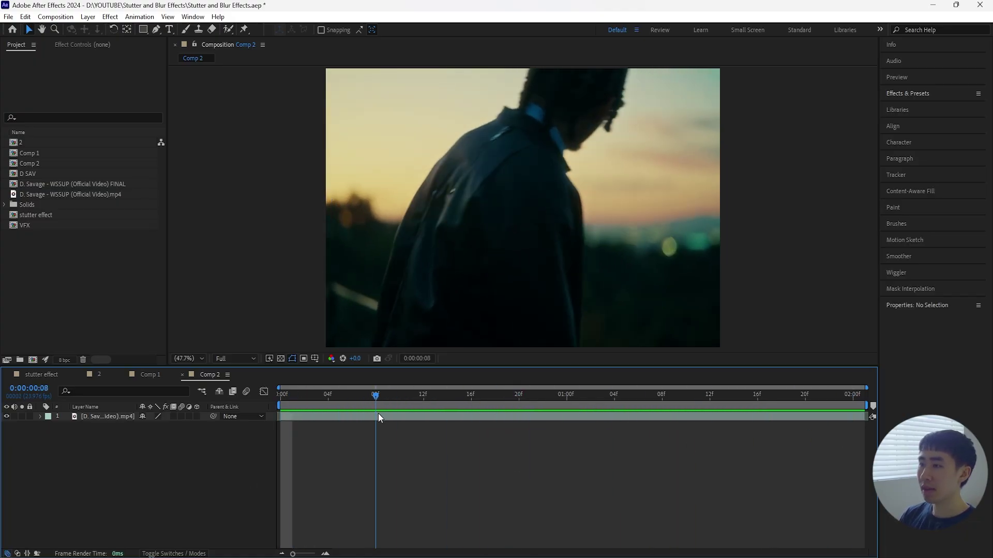
pyautogui.click(402, 417)
pyautogui.hotkey('ctrl', 'shift', 'd')
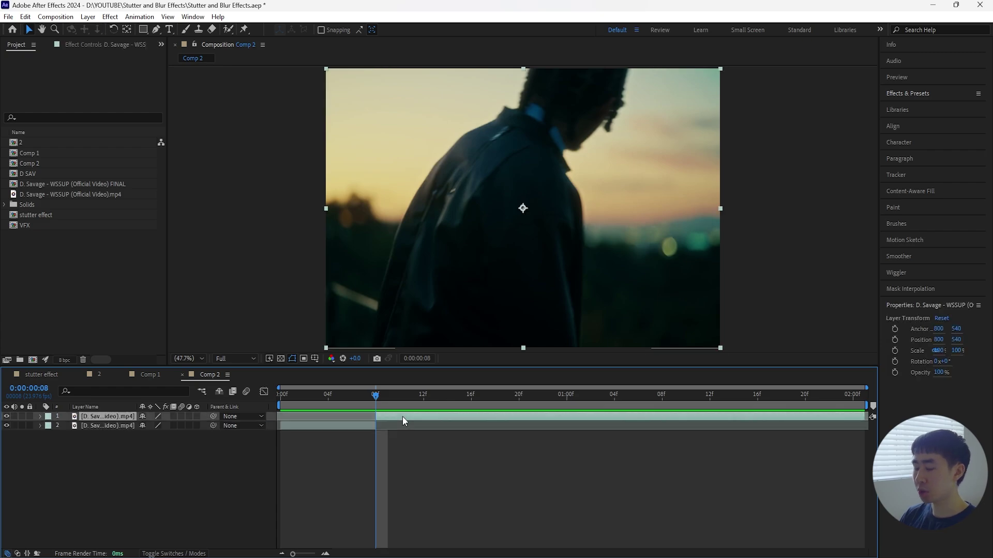
pyautogui.moveTo(376, 395)
pyautogui.mouseDown()
pyautogui.moveTo(258, 420)
pyautogui.moveTo(315, 399)
pyautogui.moveTo(361, 400)
pyautogui.moveTo(313, 407)
pyautogui.moveTo(380, 406)
pyautogui.mouseUp()
pyautogui.click(331, 440)
pyautogui.click(335, 427)
pyautogui.click(240, 472)
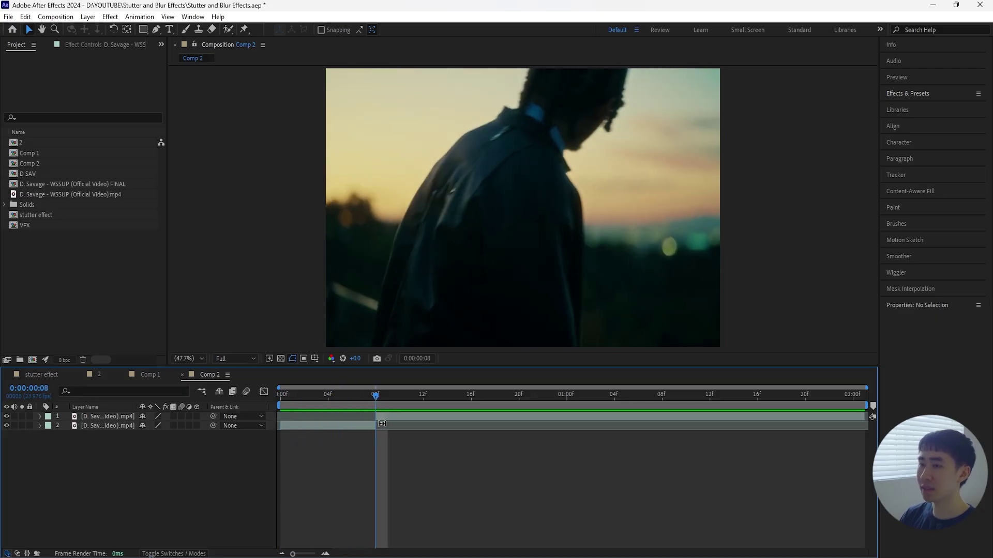
# - Cut an 08f–10f slice, delete the tail, and stagger duplicates of it toward 16f
pyautogui.press('pagedown')
pyautogui.press('pagedown')
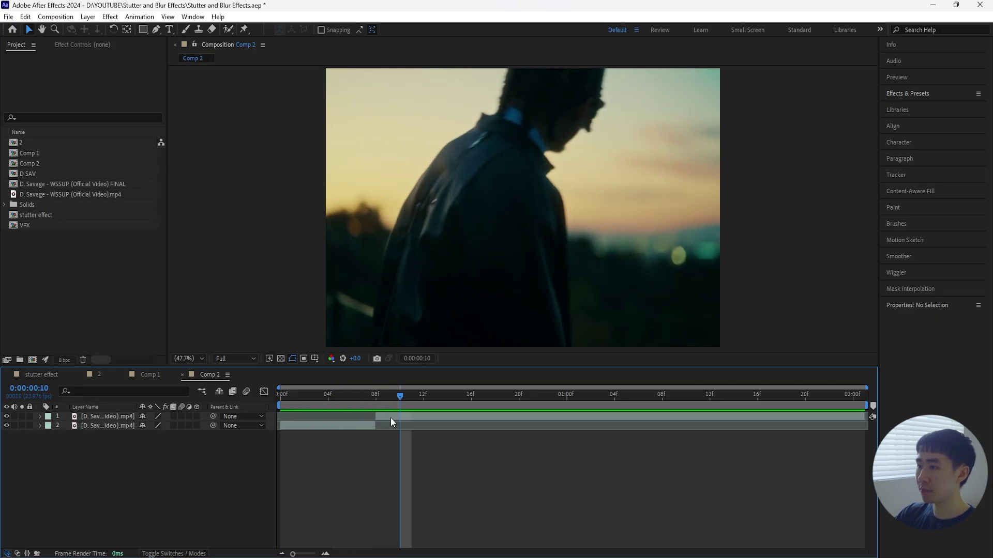
pyautogui.click(429, 415)
pyautogui.hotkey('ctrl', 'shift', 'd')
pyautogui.press('Delete')
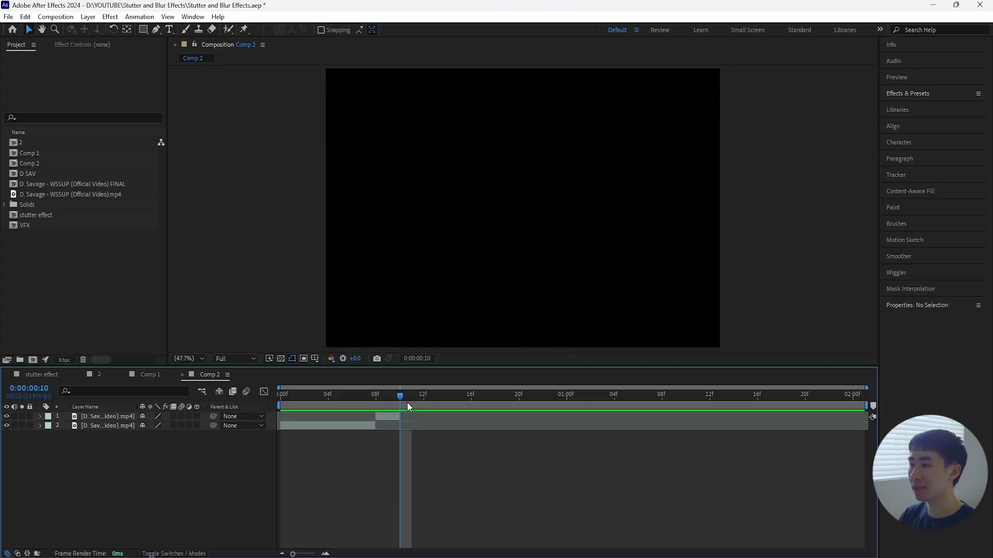
pyautogui.moveTo(396, 398); pyautogui.dragTo(375, 397)
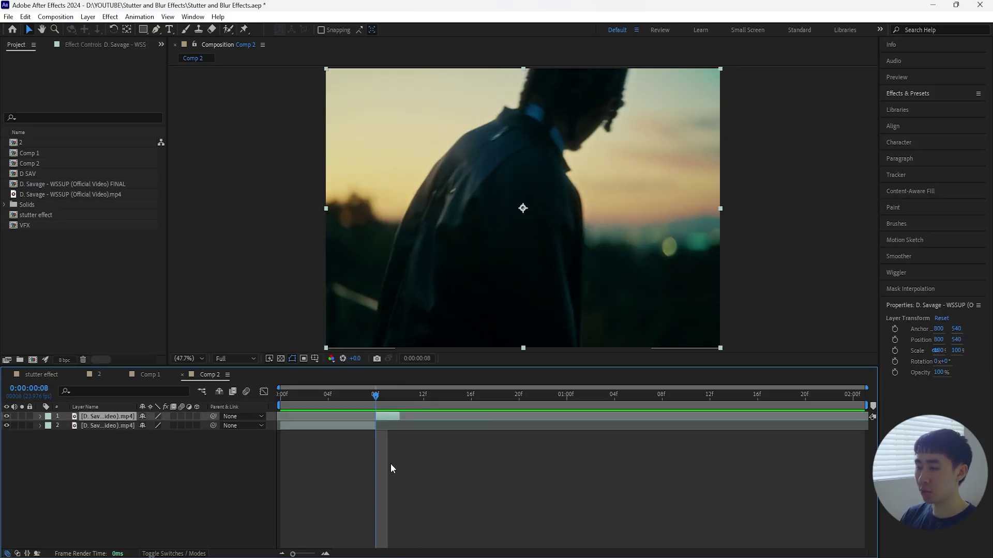
pyautogui.hotkey('ctrl', 'd')
pyautogui.hotkey('ctrl', 'd')
pyautogui.hotkey('ctrl', 'd')
pyautogui.hotkey('ctrl', 'd')
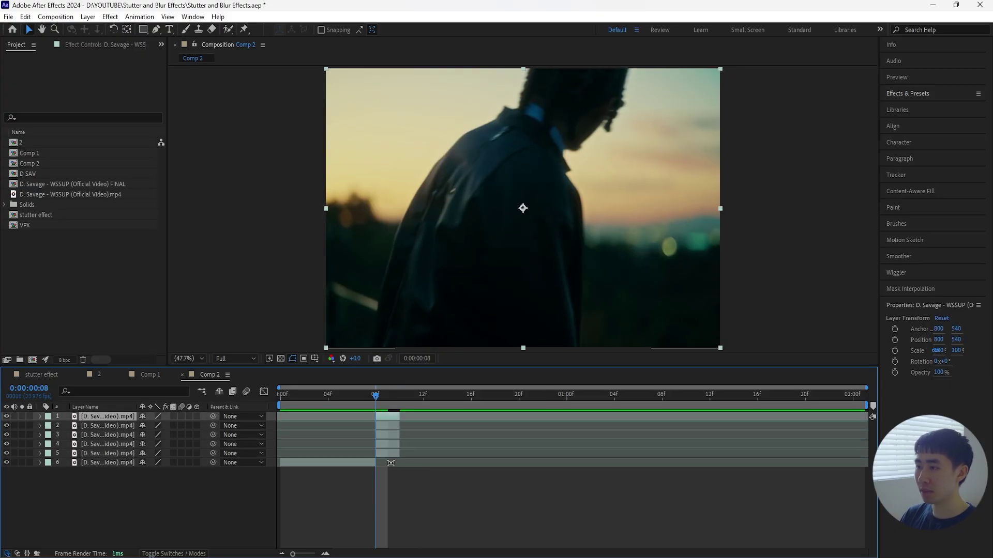
pyautogui.moveTo(385, 421); pyautogui.dragTo(414, 424)
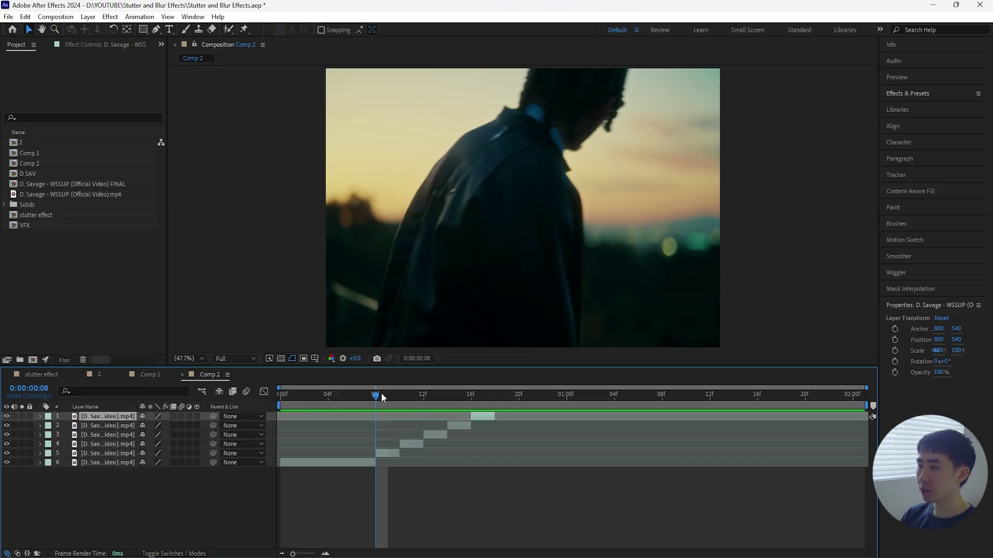
pyautogui.moveTo(377, 396); pyautogui.dragTo(471, 395)
# - Duplicate the last slice and extend the copy from 18f to end at 1:04
pyautogui.hotkey('ctrl', 'd')
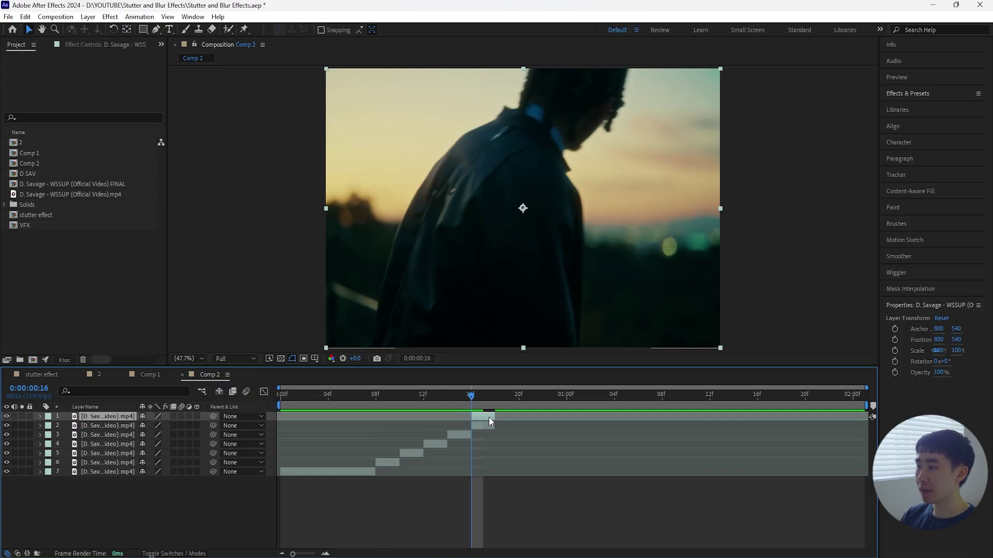
pyautogui.moveTo(472, 392); pyautogui.dragTo(493, 394)
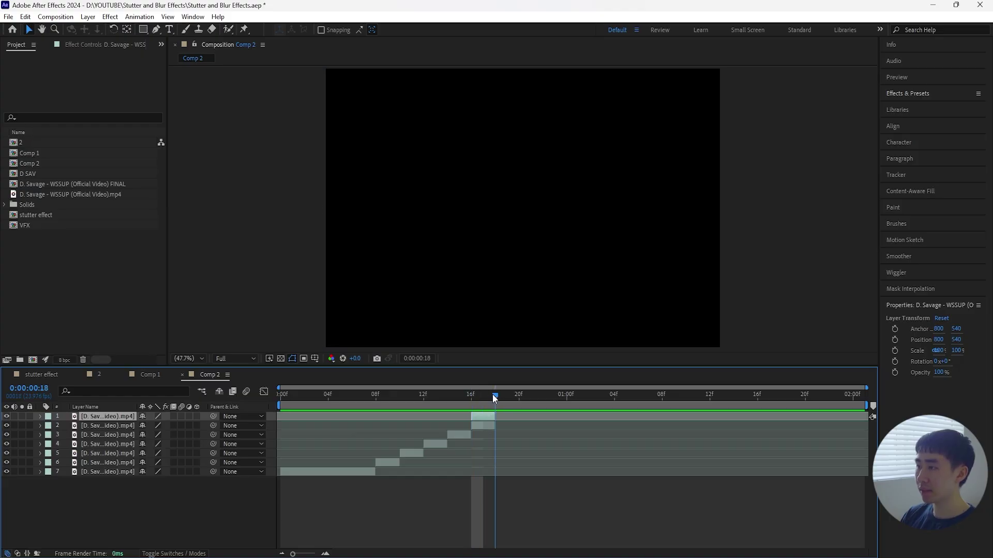
pyautogui.hotkey('shift', 'pagedown')
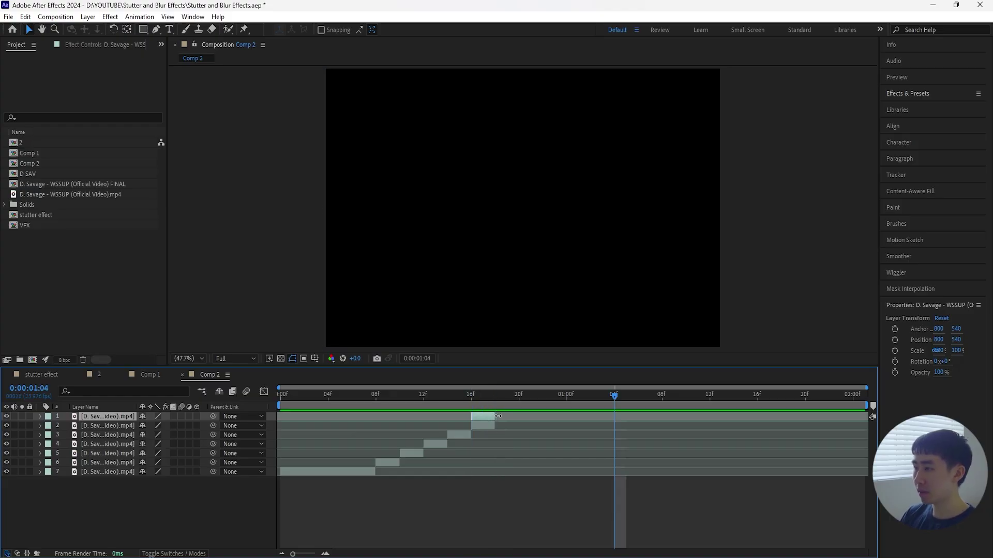
pyautogui.moveTo(494, 416); pyautogui.dragTo(522, 408)
# - Preview the stutter from around frame 7, then extend the top layer beyond 1:04
pyautogui.press('space')
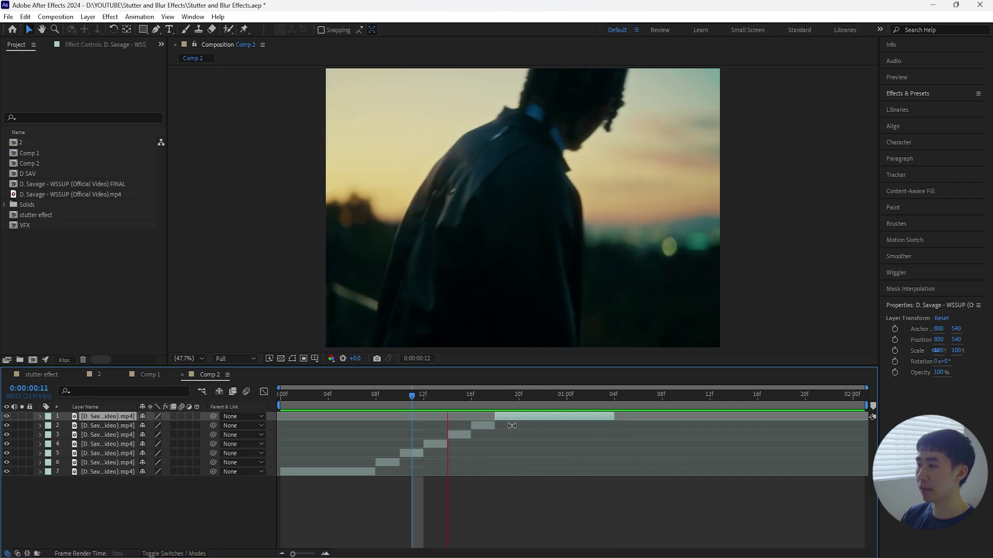
pyautogui.press('space')
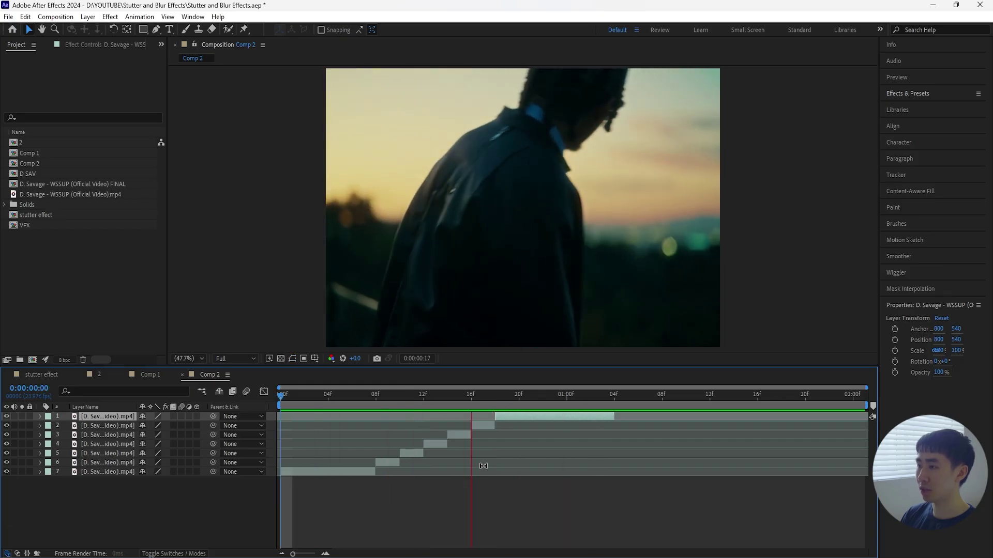
pyautogui.press('space')
pyautogui.moveTo(474, 397); pyautogui.dragTo(364, 403)
pyautogui.press('space')
pyautogui.press('space')
pyautogui.click(448, 403)
pyautogui.press('space')
pyautogui.press('space')
pyautogui.moveTo(615, 418); pyautogui.dragTo(644, 418)
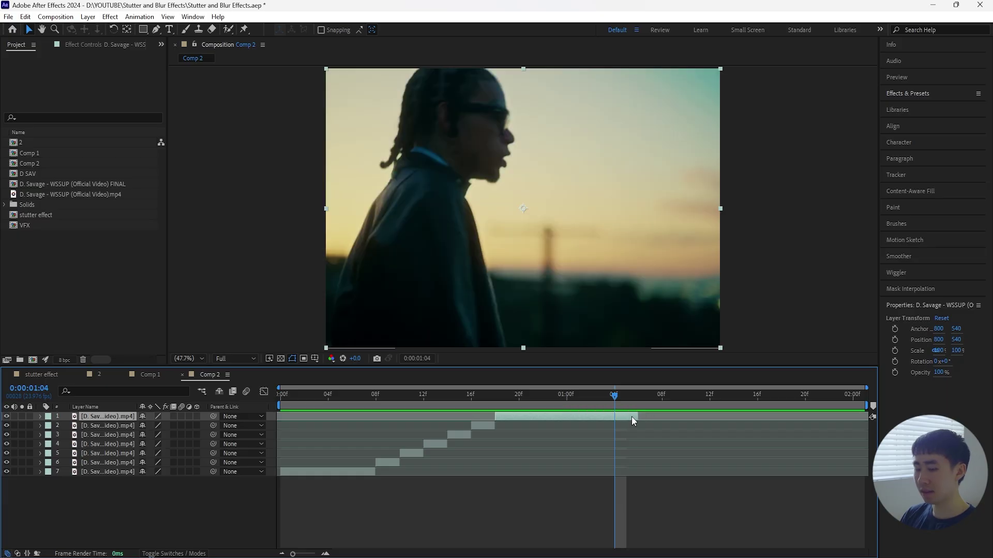
# - Split the top layer at 1:04 and duplicate the short segment, pushing copies past it
pyautogui.hotkey('ctrl', 'shift', 'd')
pyautogui.hotkey('ctrl', 'd')
pyautogui.hotkey('ctrl', 'd')
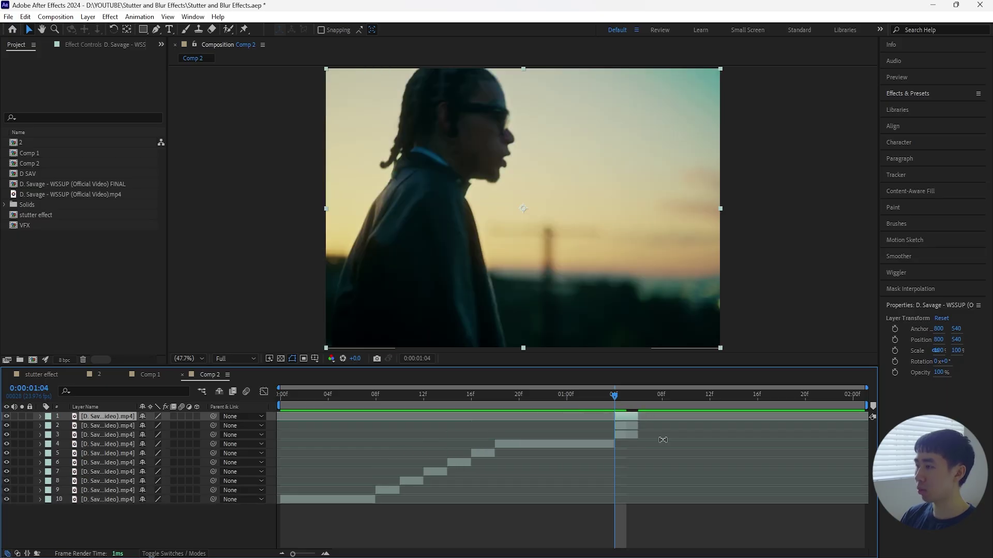
pyautogui.hotkey('ctrl', 'd')
pyautogui.keyDown('shift'); pyautogui.click(633, 435); pyautogui.keyUp('shift')
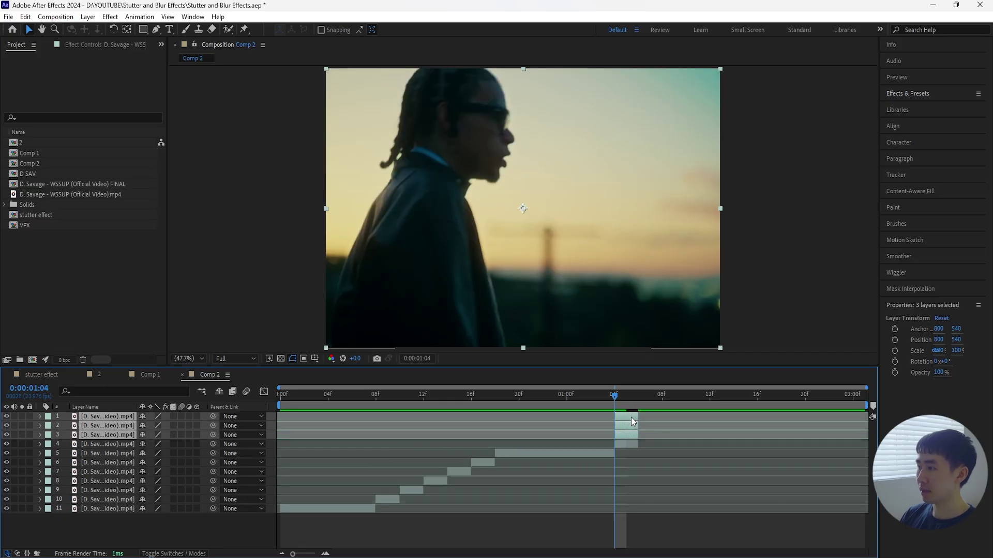
pyautogui.moveTo(630, 418); pyautogui.dragTo(649, 418)
pyautogui.moveTo(364, 400); pyautogui.dragTo(676, 420)
# - Stagger the slice copies two frames apart into a staircase after 1:04
pyautogui.click(650, 425)
pyautogui.keyDown('shift'); pyautogui.click(650, 420); pyautogui.keyUp('shift')
pyautogui.keyDown('shift'); pyautogui.click(675, 425); pyautogui.keyUp('shift')
pyautogui.moveTo(677, 418); pyautogui.dragTo(866, 417)
pyautogui.hotkey('ctrl', 'd')
pyautogui.click(739, 435)
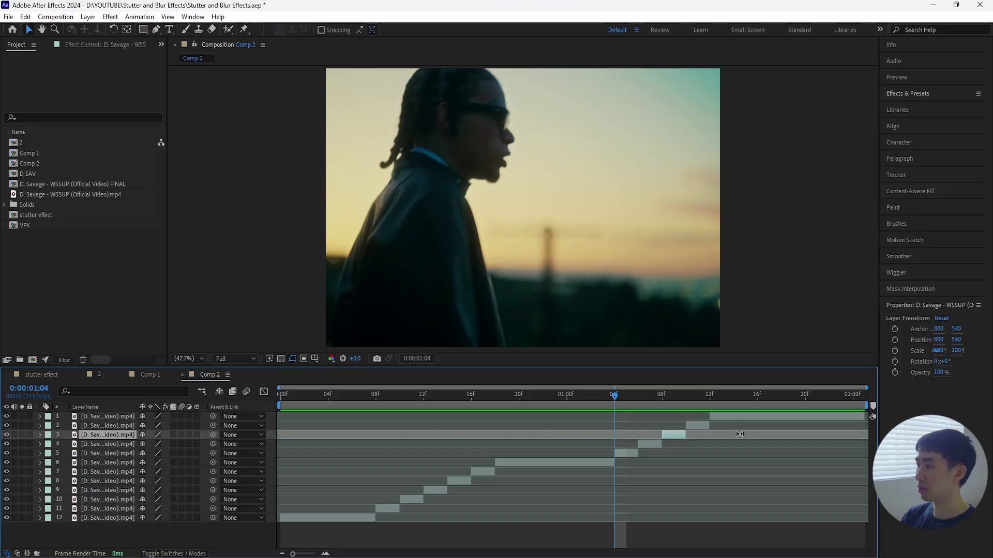
# - Delete the extra slice at 1:08 and end the work area slightly earlier
pyautogui.moveTo(710, 396); pyautogui.dragTo(659, 399)
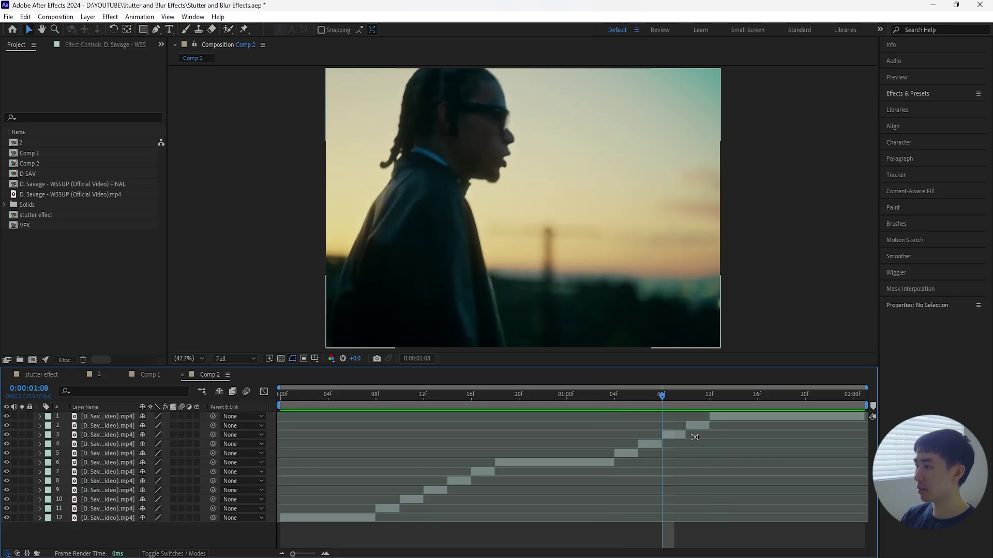
pyautogui.click(706, 425)
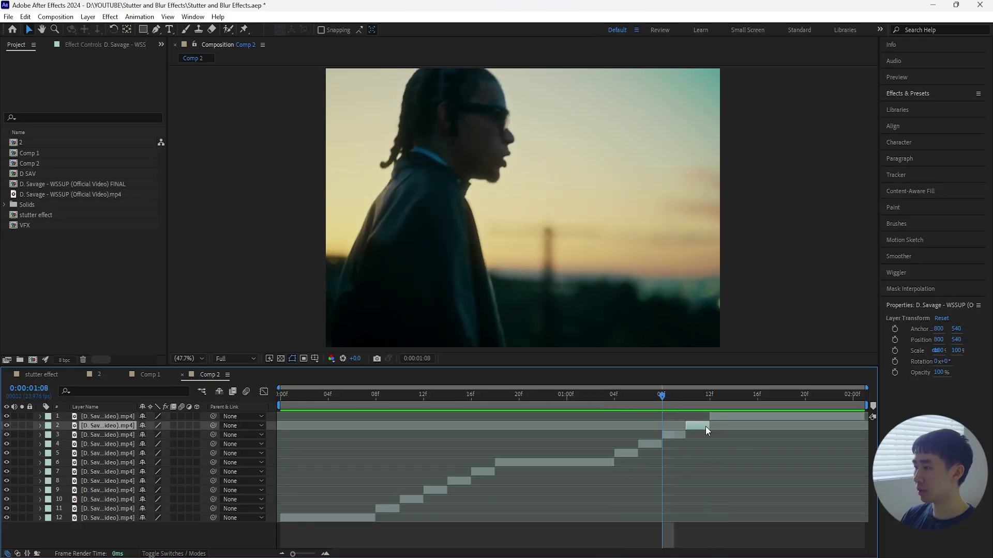
pyautogui.press('Delete')
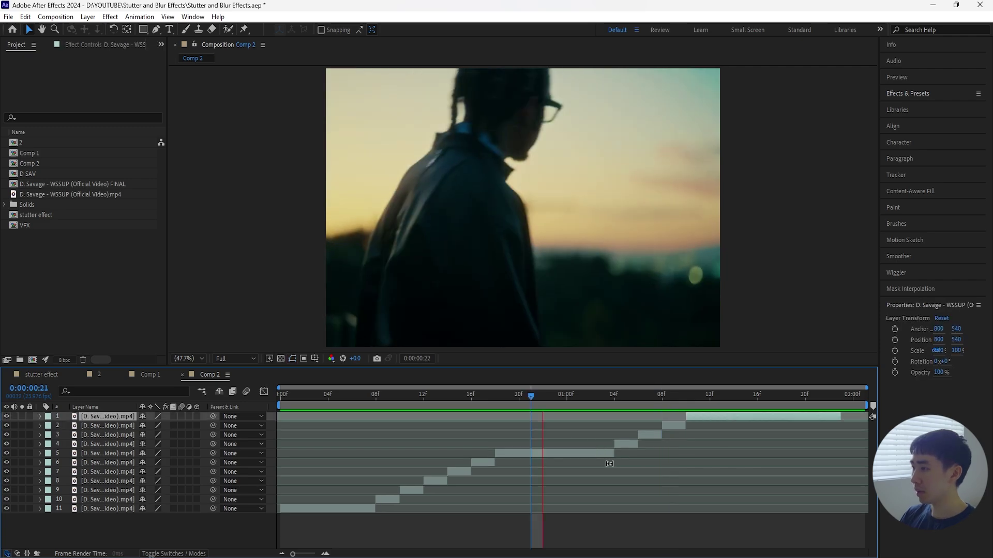
pyautogui.moveTo(868, 405); pyautogui.dragTo(842, 405)
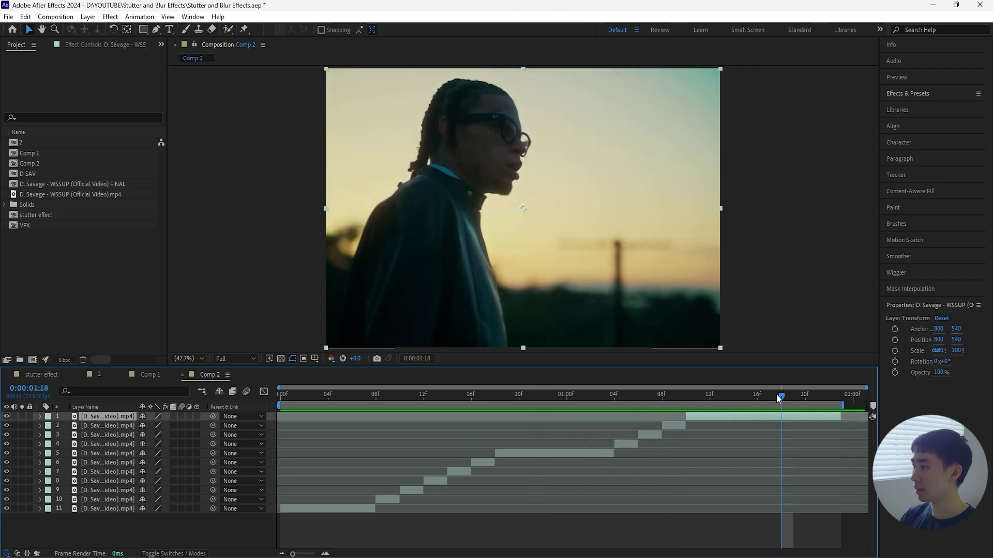
pyautogui.click(213, 538)
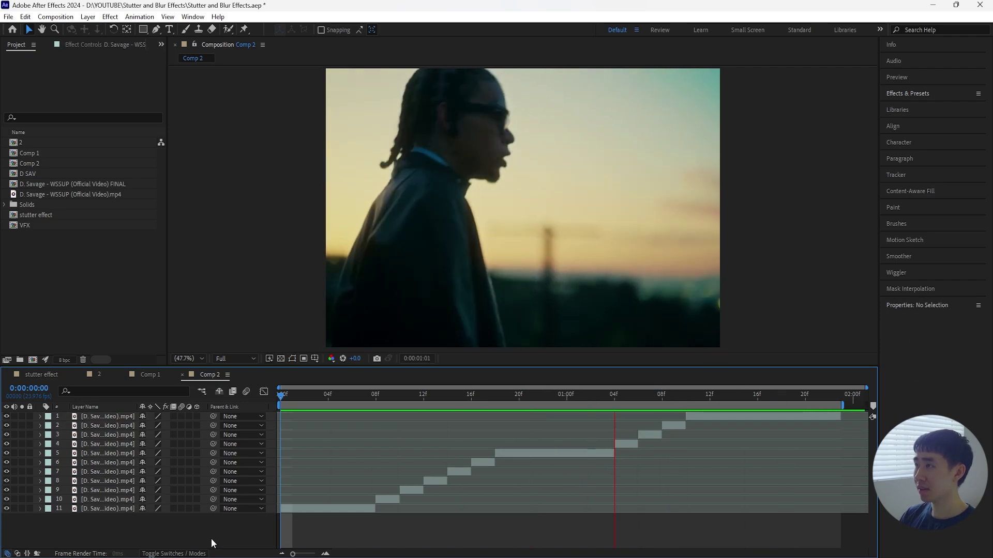